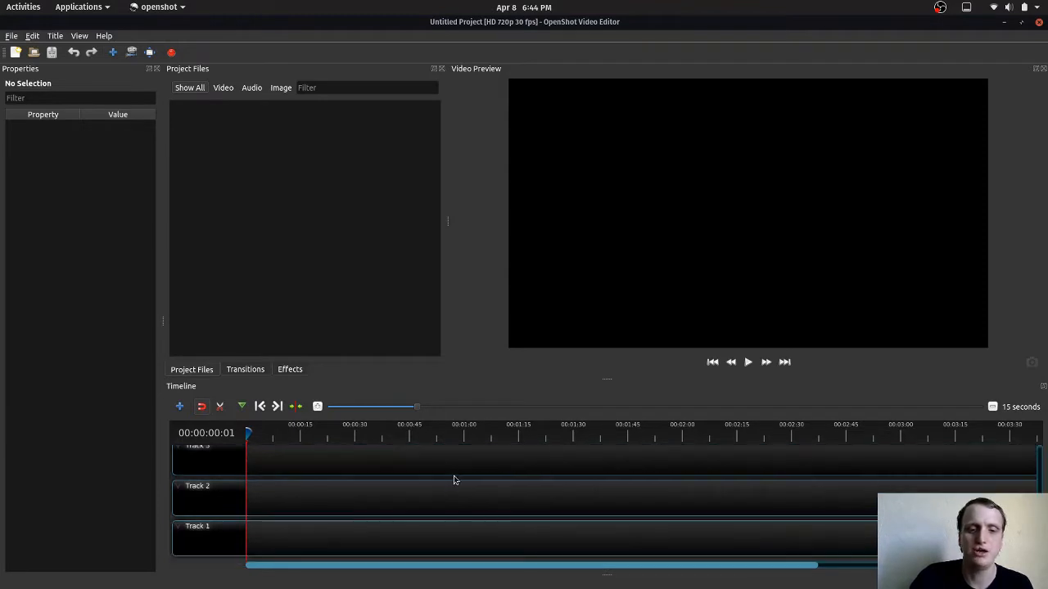
# - Remove two of the five timeline tracks, keeping only three
pyautogui.scroll(-2, 446, 473)
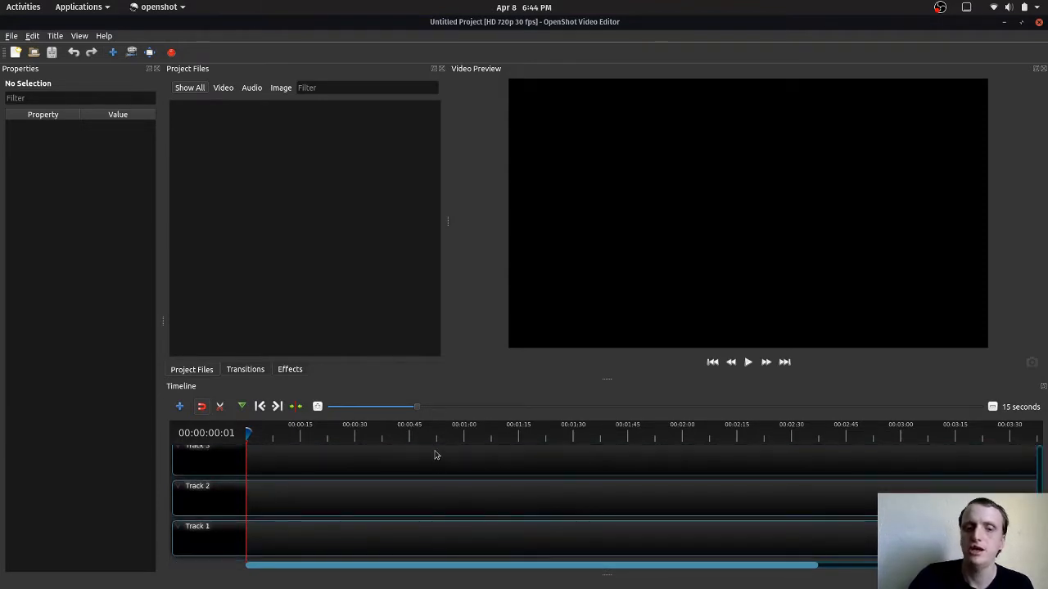
pyautogui.scroll(2, 412, 483)
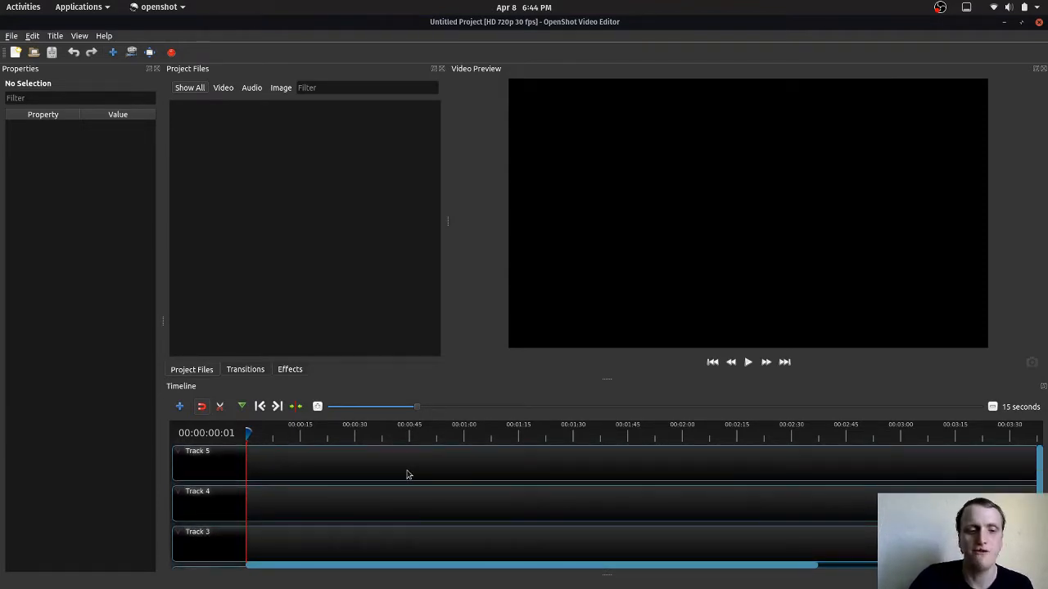
pyautogui.rightClick(213, 534)
pyautogui.click(225, 529)
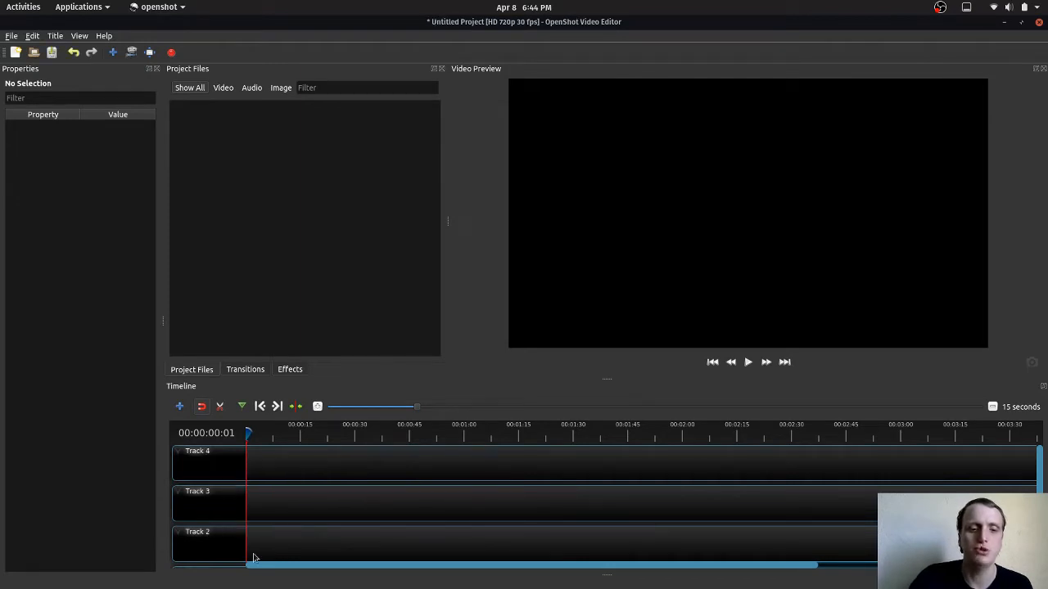
pyautogui.rightClick(229, 544)
pyautogui.click(233, 538)
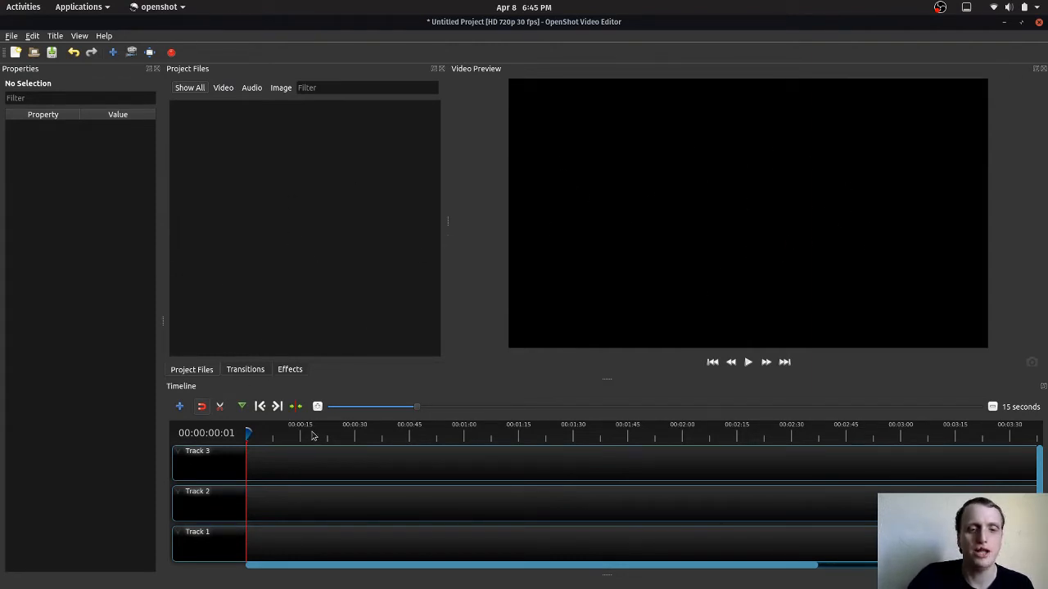
# - Look through the available transitions and effects, and return to the project files
pyautogui.click(250, 370)
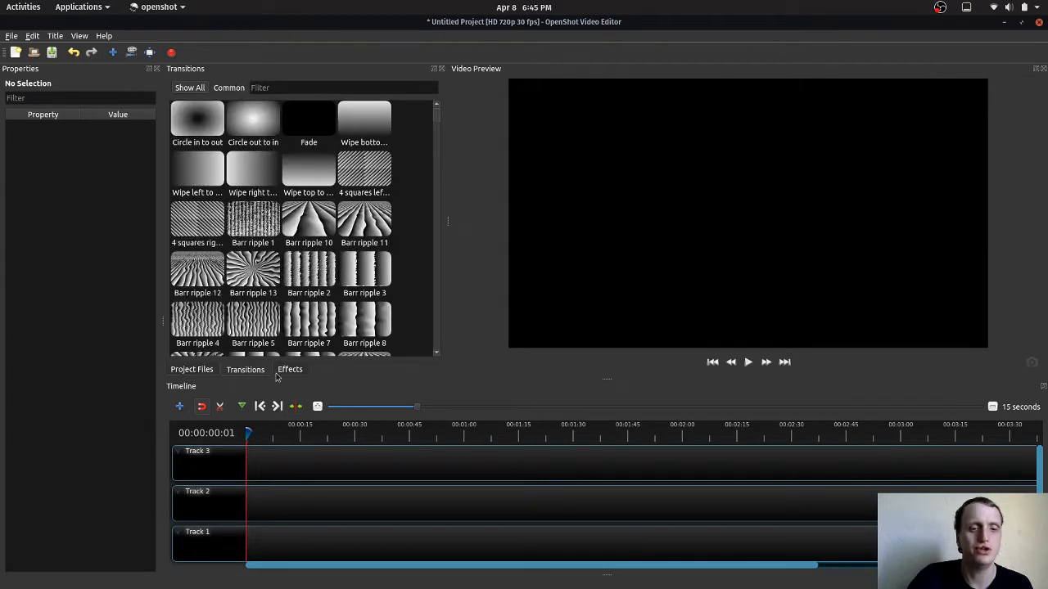
pyautogui.click(293, 369)
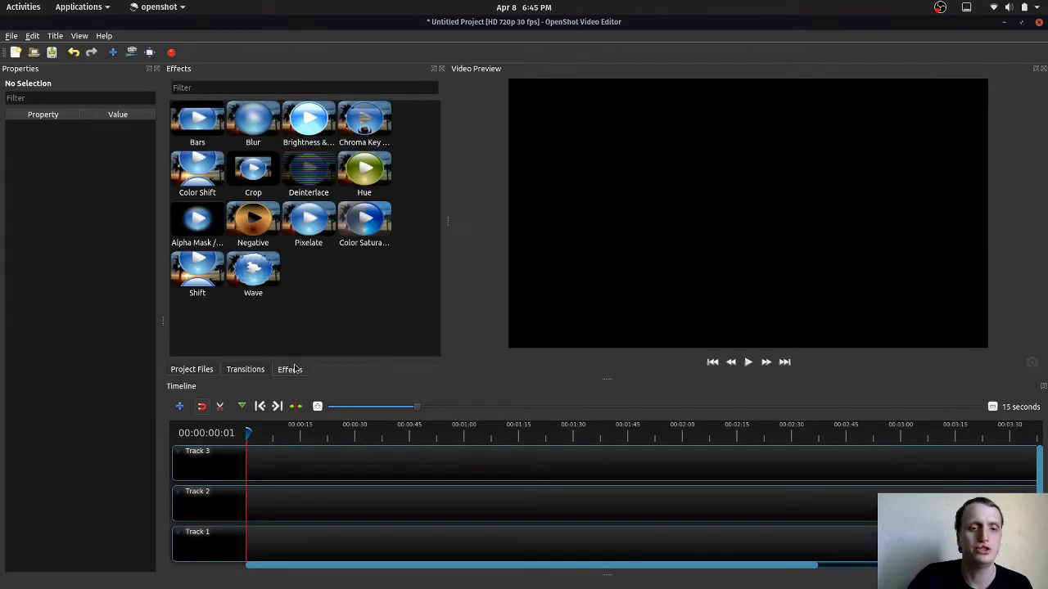
pyautogui.click(197, 370)
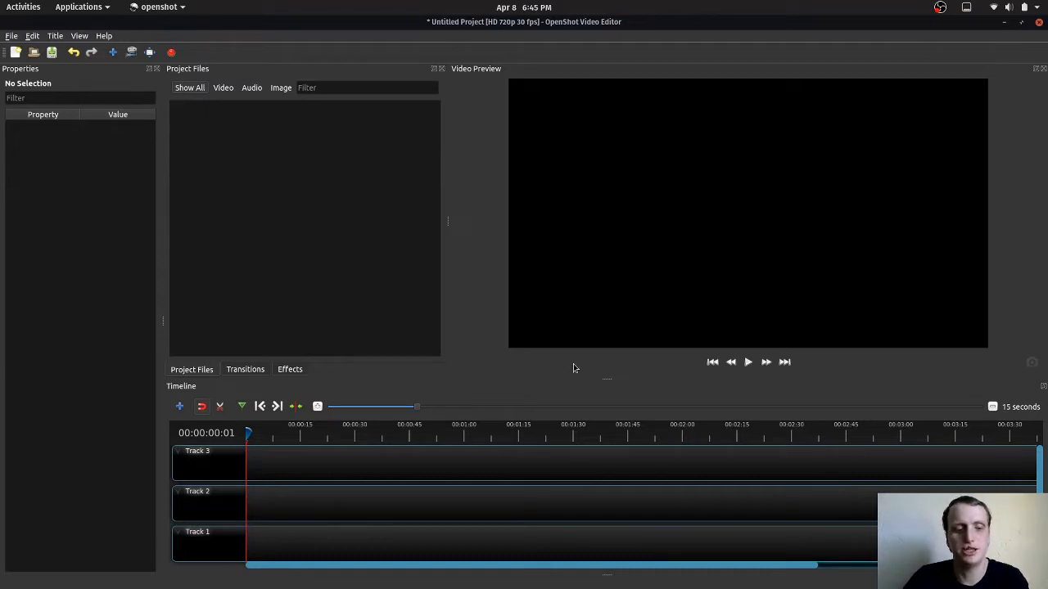
# - Switch to Double Commander and import the six 2020-03-30 mp4 recordings from the LMDE 4 folder into the OpenShot project files
pyautogui.click(476, 566)
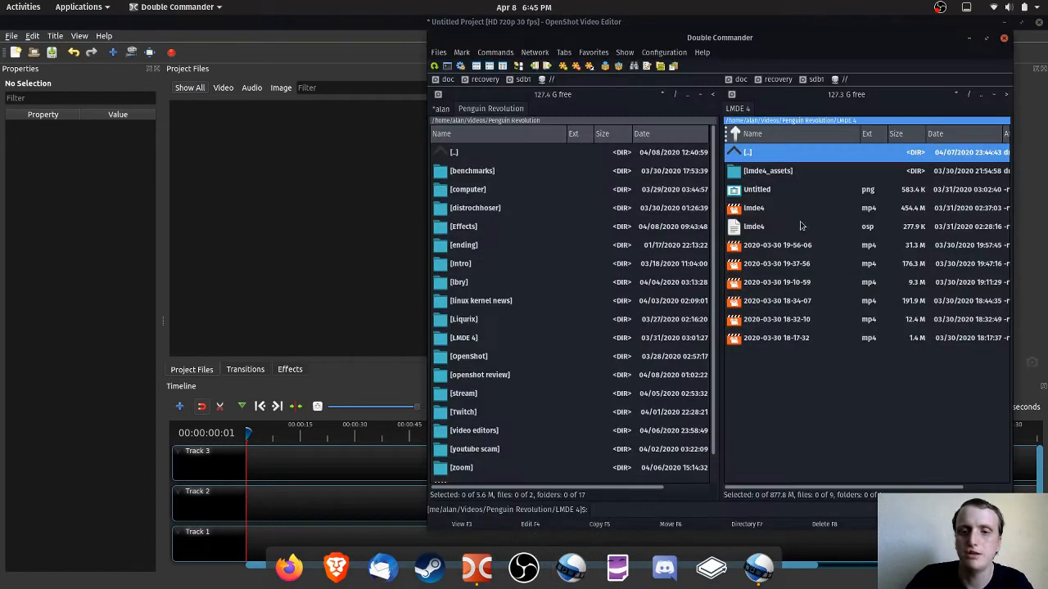
pyautogui.click(793, 248)
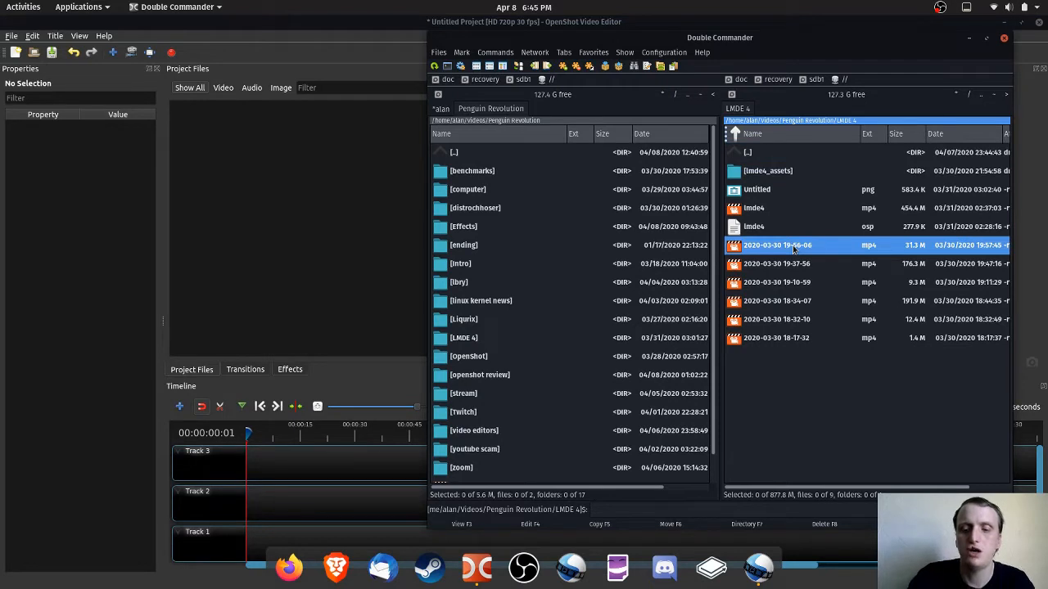
pyautogui.press('Insert')
pyautogui.press('Insert')
pyautogui.press('Insert')
pyautogui.press('Insert')
pyautogui.press('Insert')
pyautogui.press('Insert')
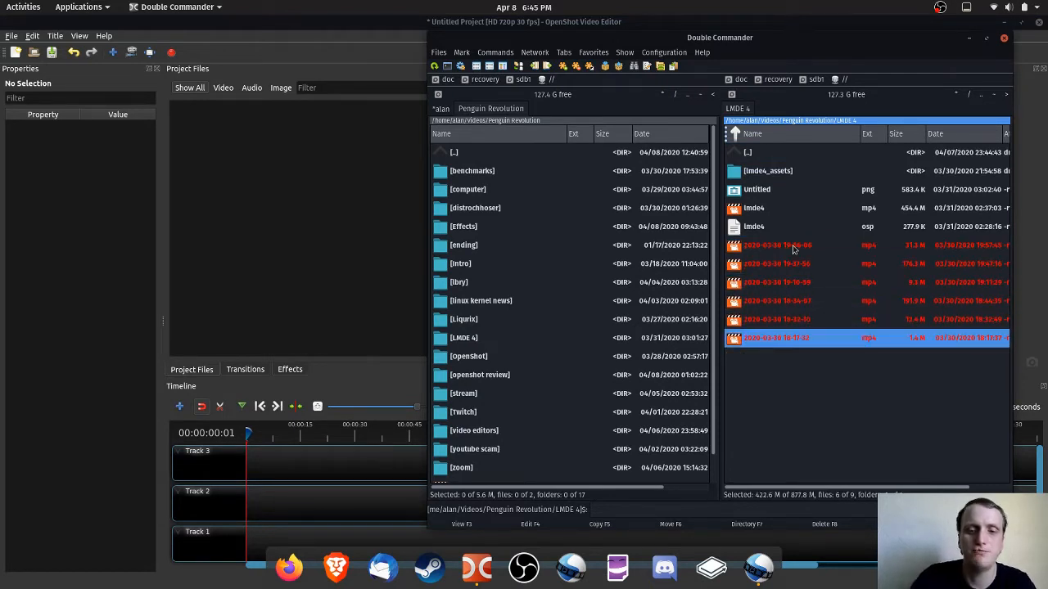
pyautogui.moveTo(817, 255); pyautogui.dragTo(341, 219)
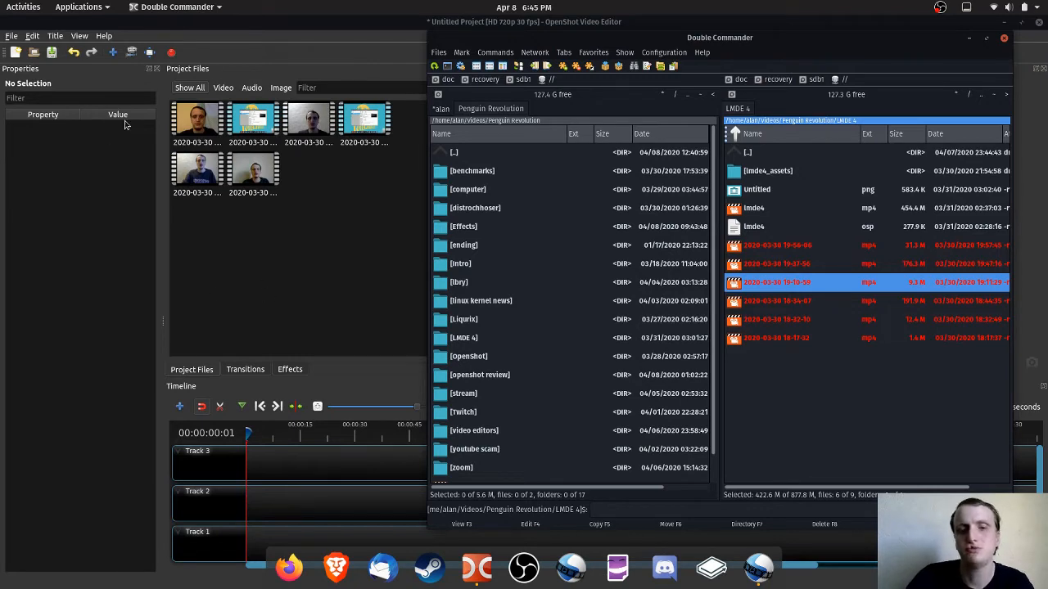
pyautogui.click(279, 203)
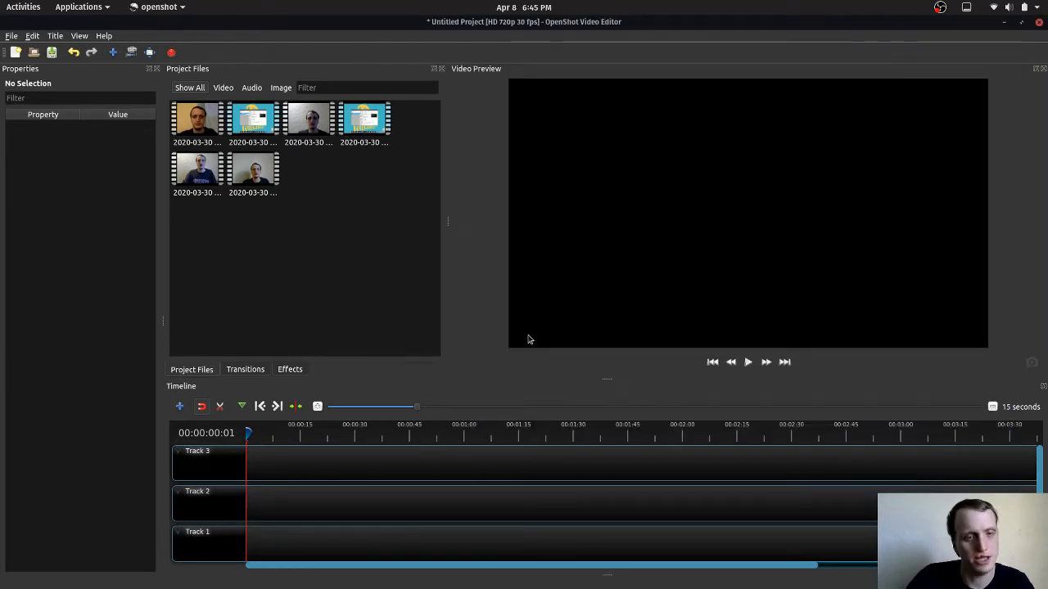
pyautogui.moveTo(237, 180); pyautogui.dragTo(260, 540)
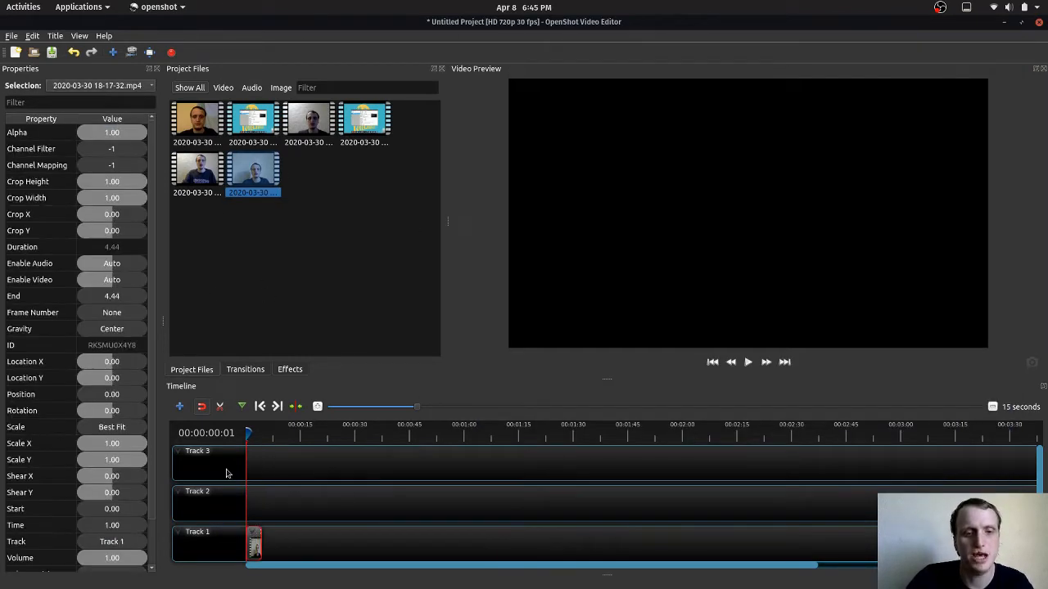
pyautogui.moveTo(253, 123); pyautogui.dragTo(283, 544)
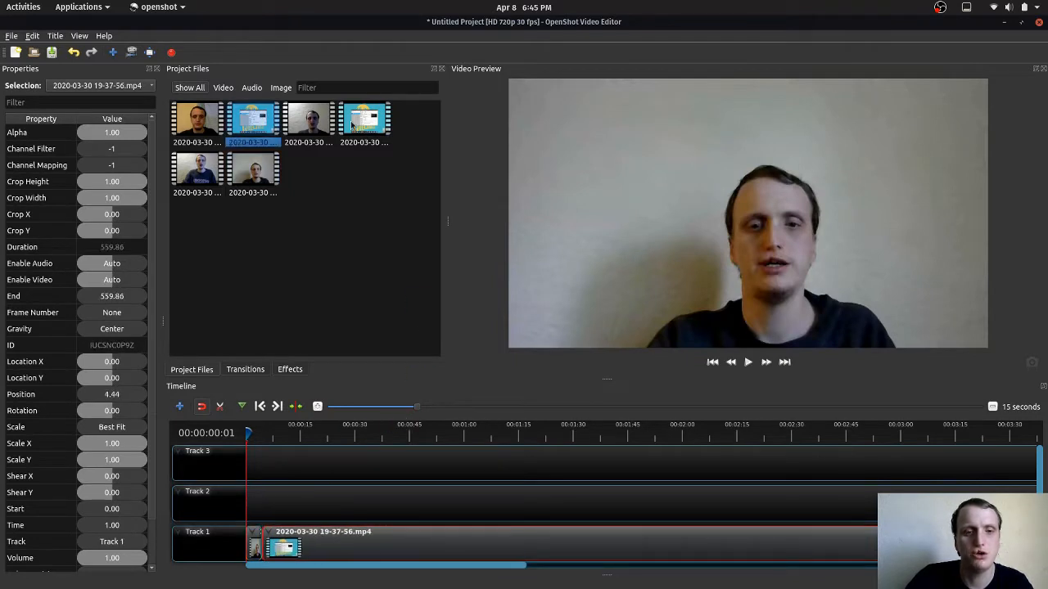
pyautogui.moveTo(360, 122); pyautogui.dragTo(563, 503)
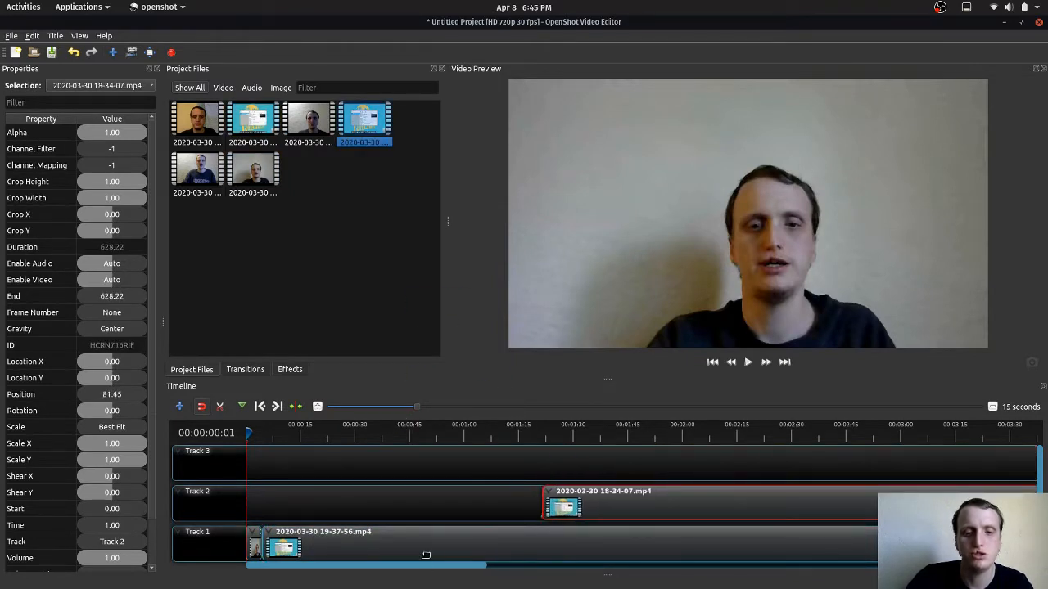
pyautogui.moveTo(424, 565); pyautogui.dragTo(917, 565)
pyautogui.moveTo(573, 503); pyautogui.dragTo(468, 565)
pyautogui.moveTo(748, 532); pyautogui.dragTo(871, 530)
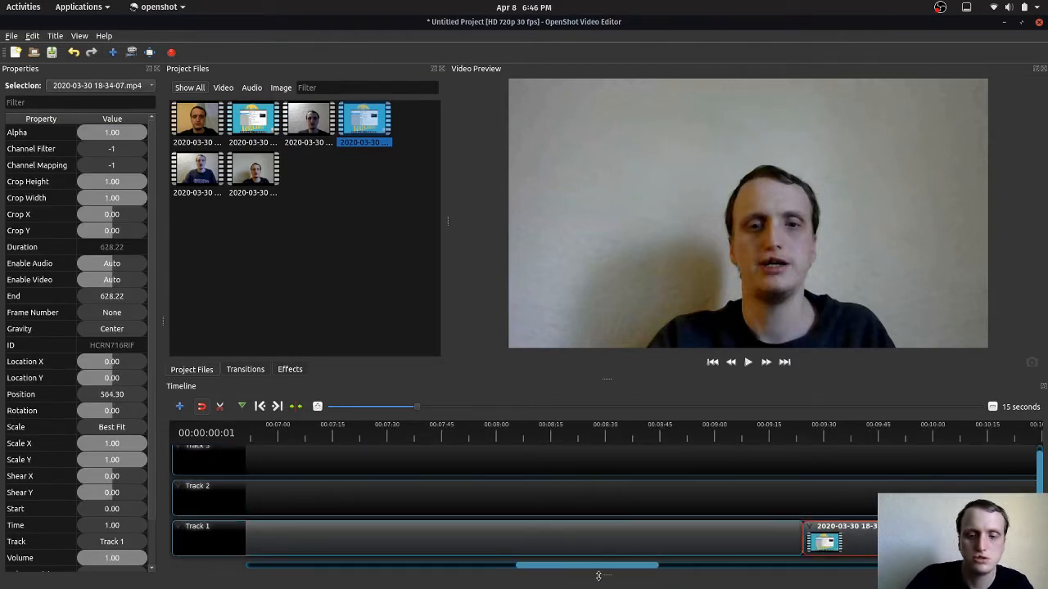
pyautogui.moveTo(608, 570); pyautogui.dragTo(196, 562)
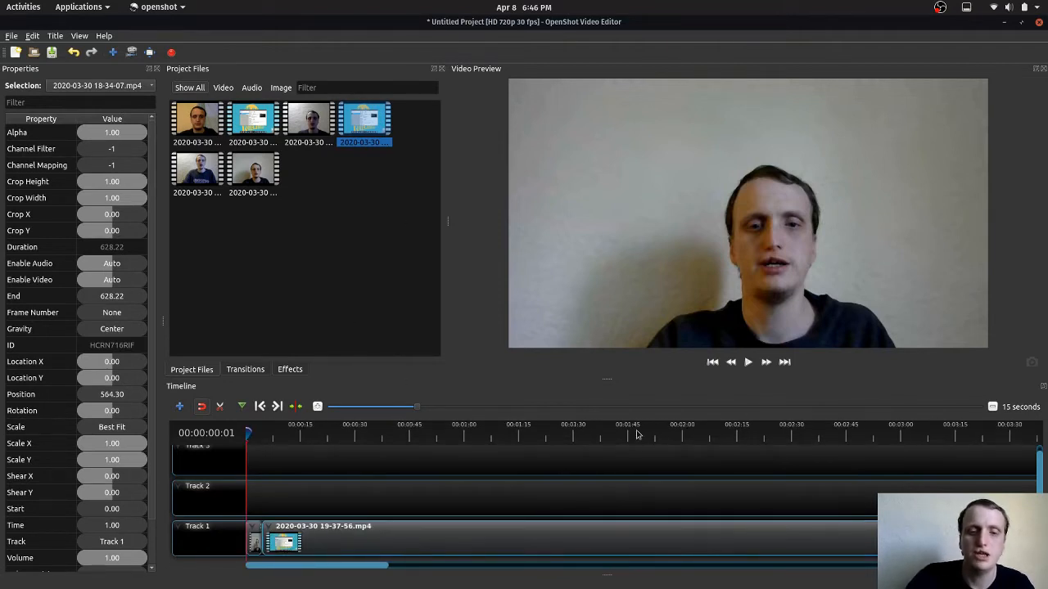
# - Play the beginning of the timeline in the preview, stop it and return the playhead to the start
pyautogui.click(741, 363)
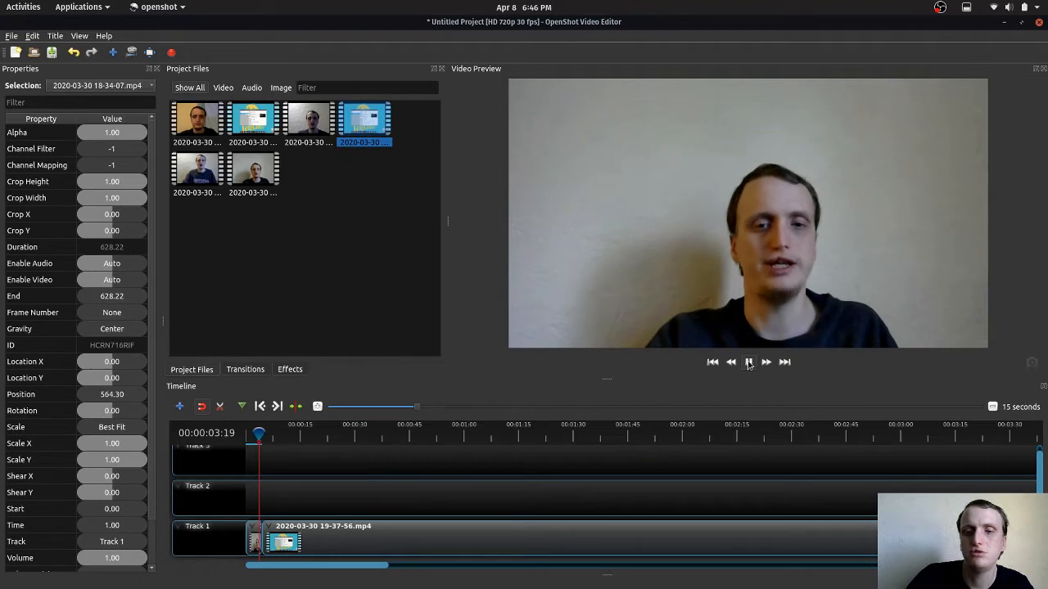
pyautogui.click(749, 363)
pyautogui.press('Home')
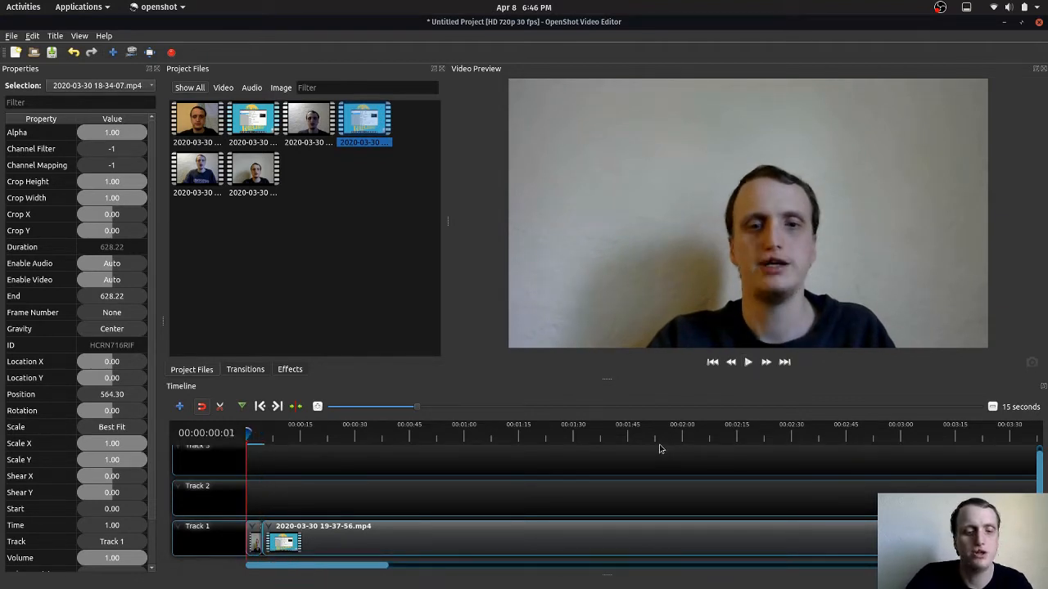
pyautogui.click(414, 540)
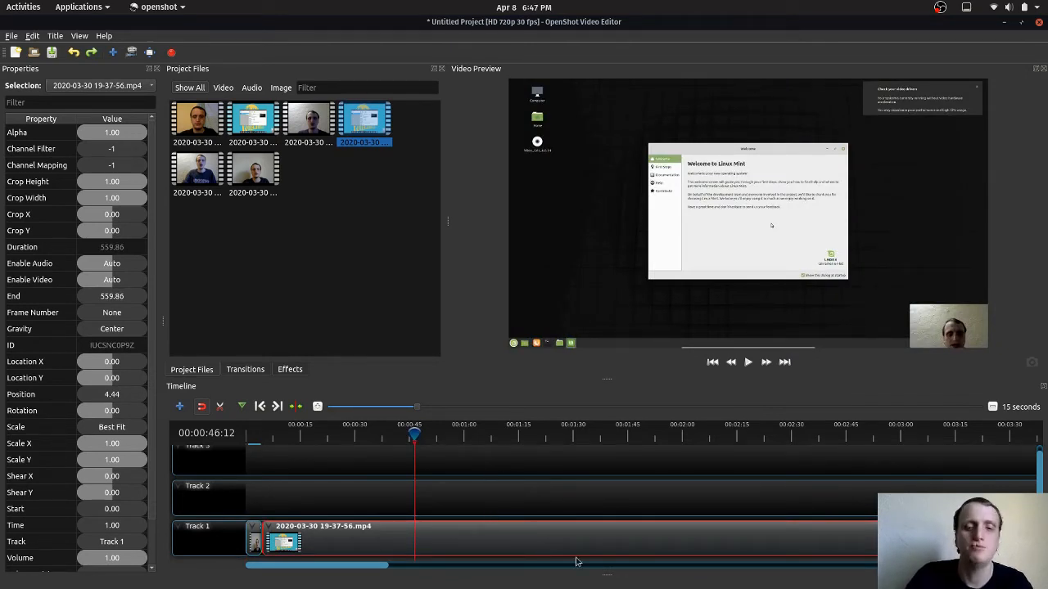
pyautogui.rightClick(498, 546)
pyautogui.moveTo(561, 449)
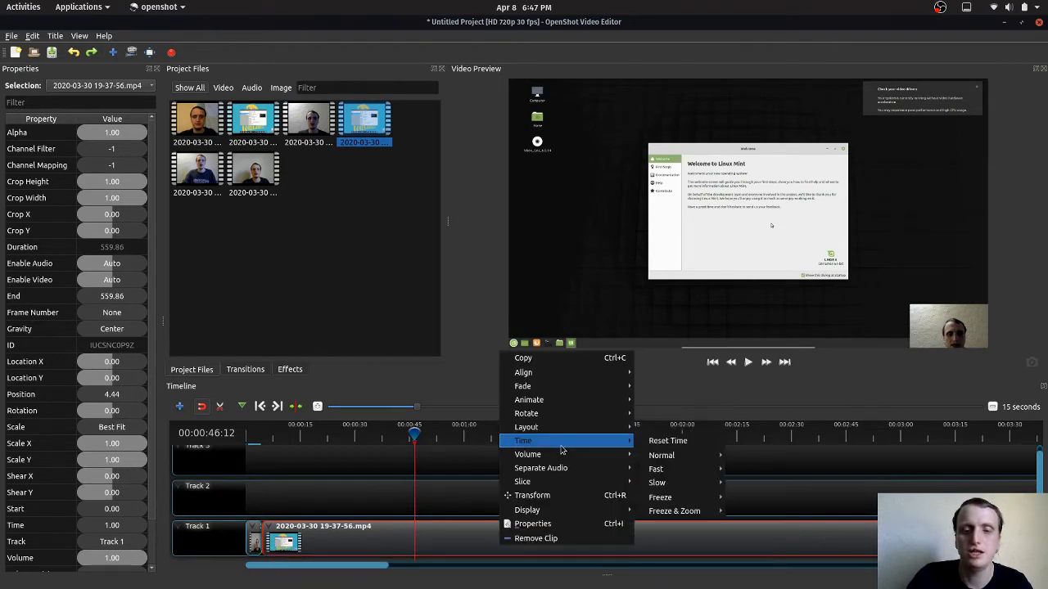
pyautogui.moveTo(614, 485)
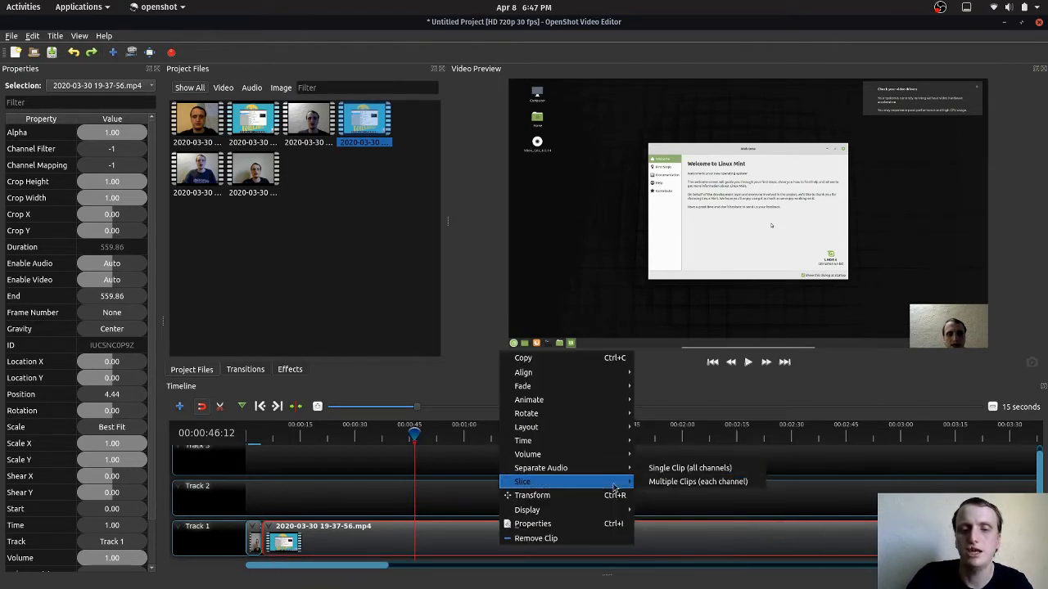
pyautogui.click(653, 483)
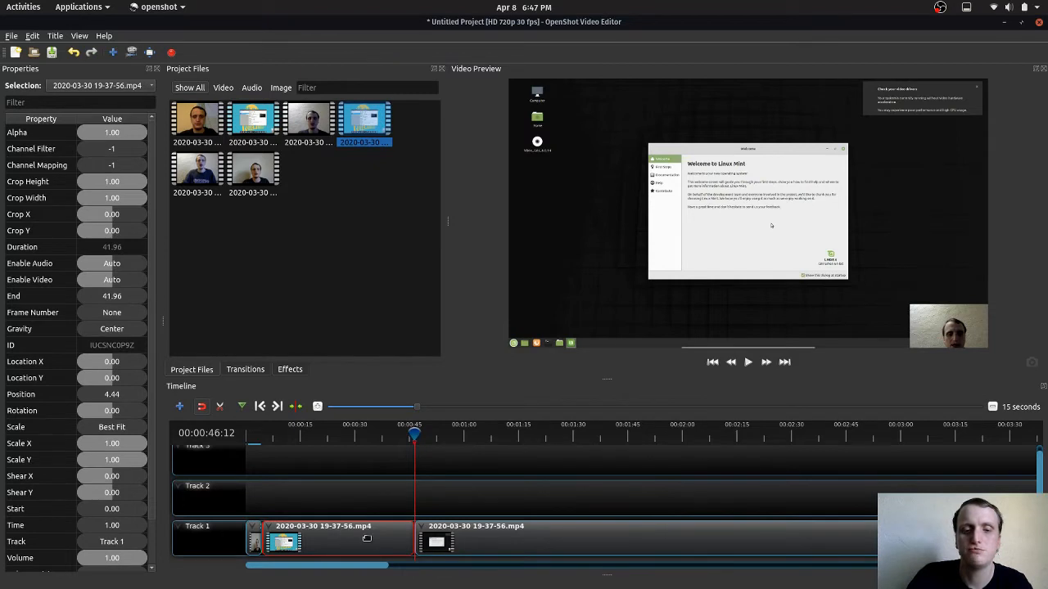
# - Slice the second 19-37-56 piece at 00:01:19:13 keeping only the right side, and move it against the first piece to close the gap
pyautogui.press('space')
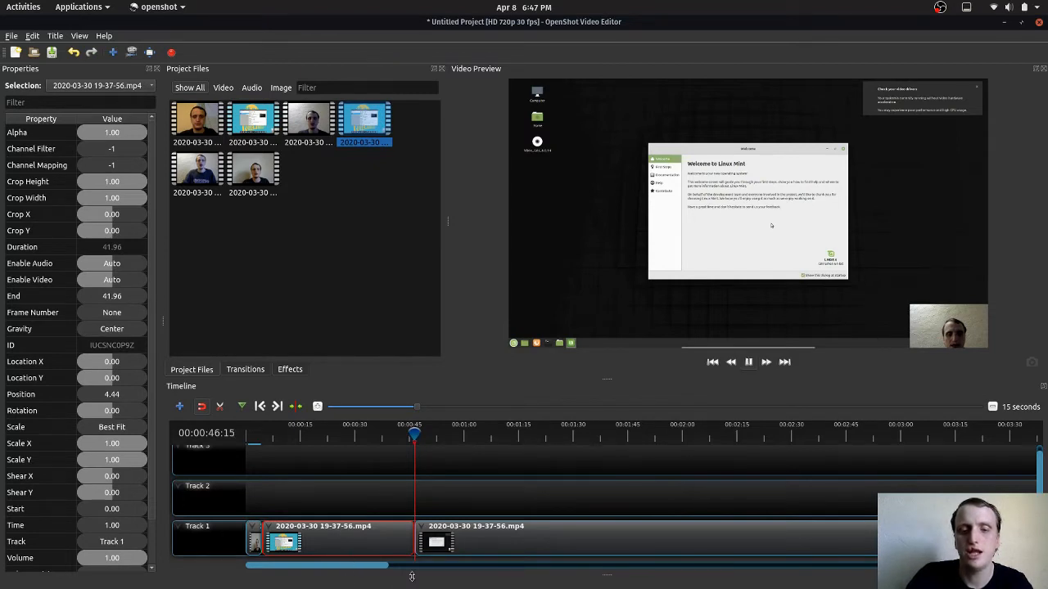
pyautogui.click(530, 434)
pyautogui.press('space')
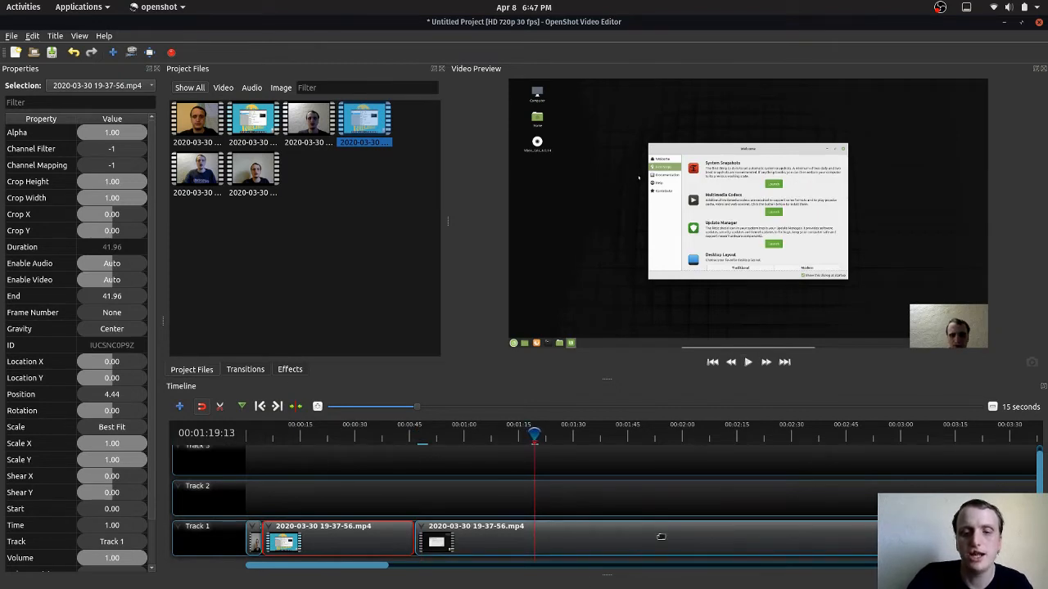
pyautogui.rightClick(659, 535)
pyautogui.moveTo(735, 494)
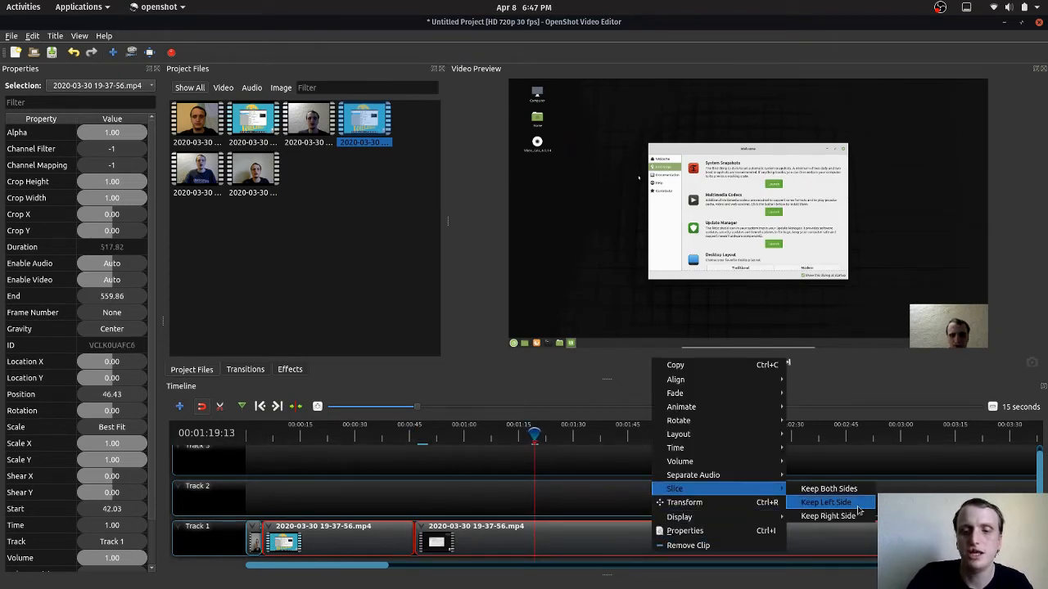
pyautogui.click(823, 517)
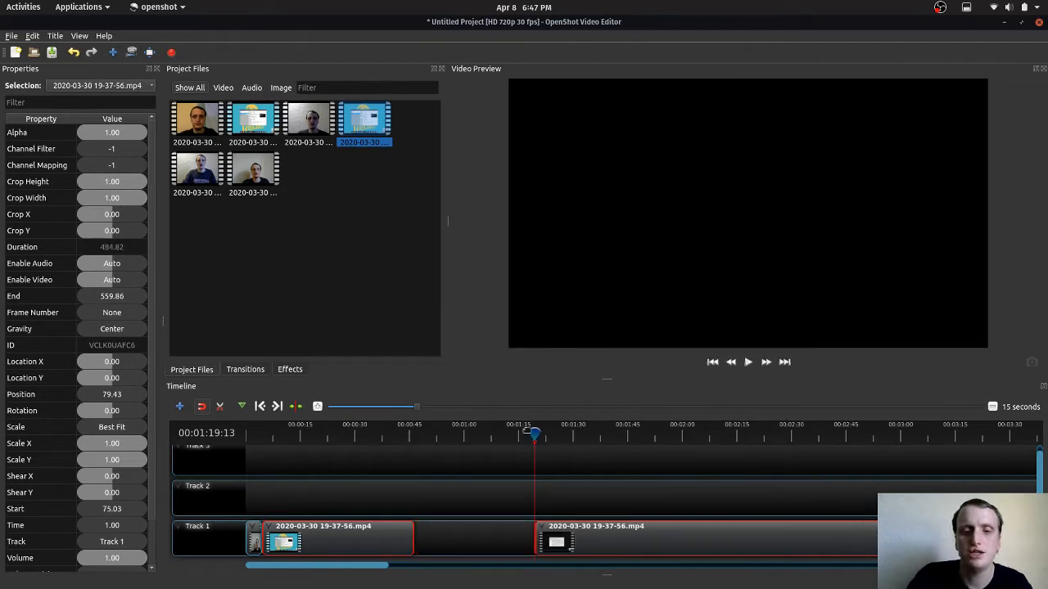
pyautogui.moveTo(626, 542); pyautogui.dragTo(524, 528)
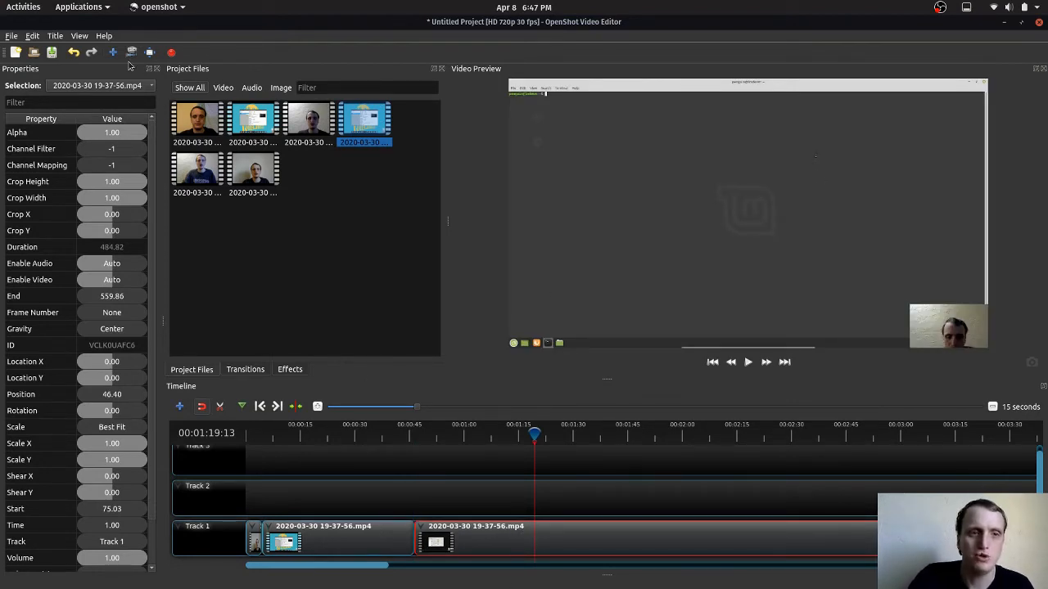
# - Review the list of keyboard shortcuts in the preferences, and close the dialog
pyautogui.click(33, 36)
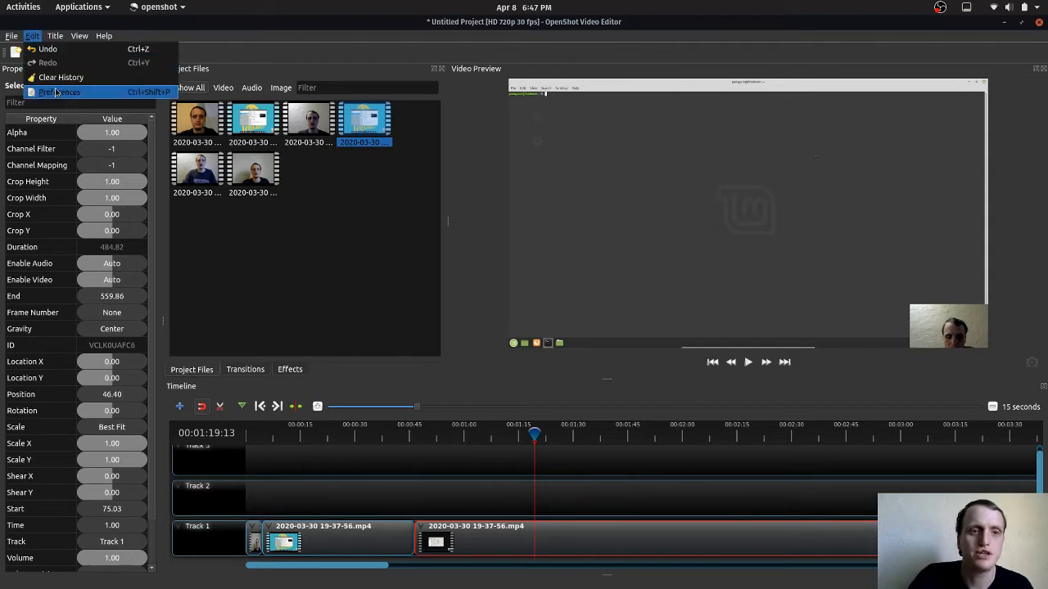
pyautogui.click(53, 90)
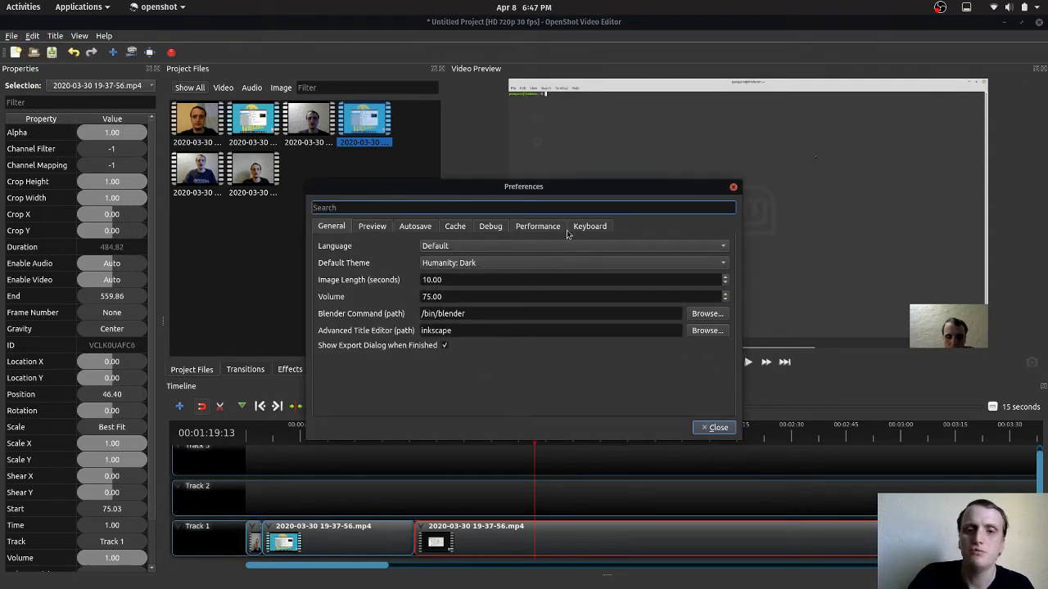
pyautogui.click(596, 226)
pyautogui.scroll(-15, 473, 329)
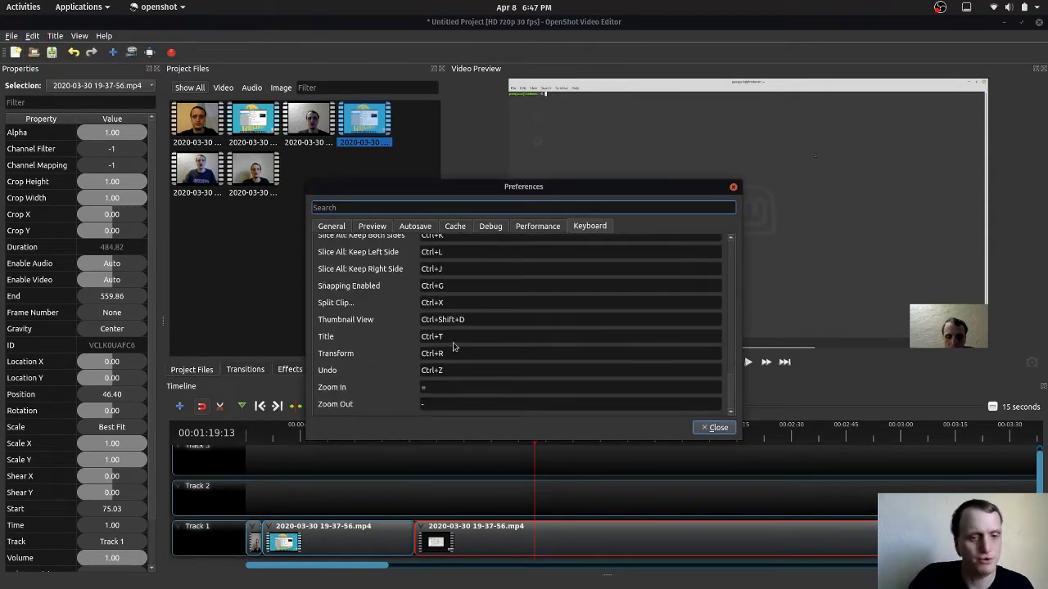
pyautogui.scroll(10, 473, 328)
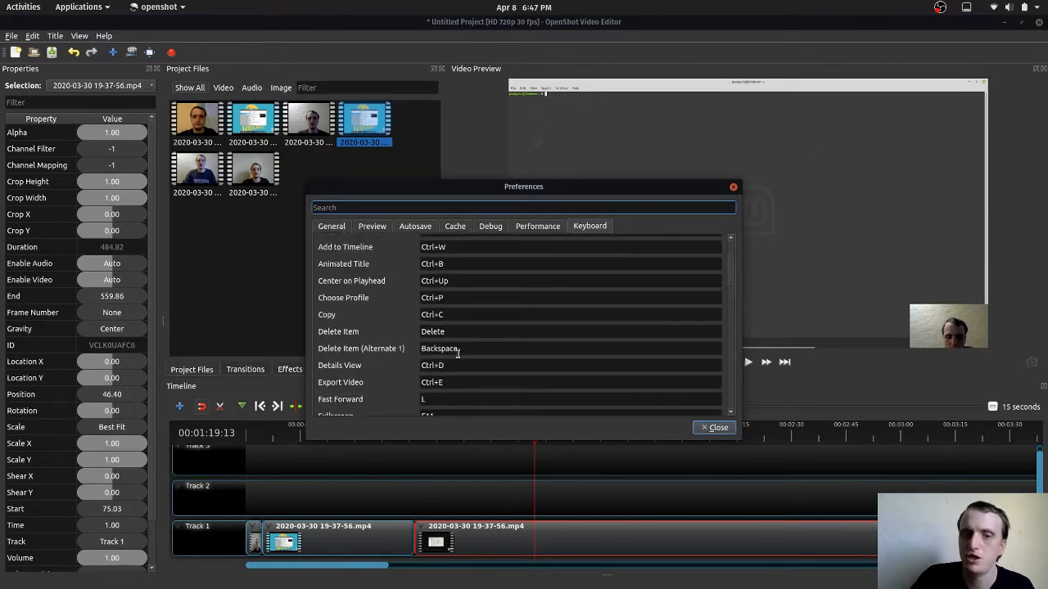
pyautogui.scroll(-4, 459, 368)
pyautogui.scroll(-3, 460, 369)
pyautogui.scroll(8, 467, 343)
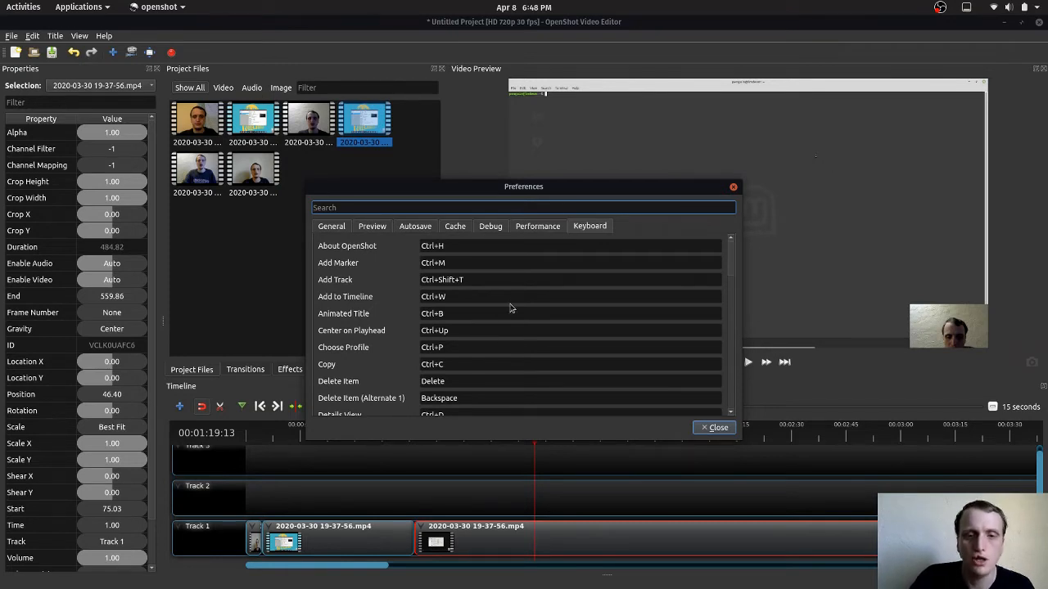
pyautogui.scroll(-20, 474, 306)
pyautogui.scroll(17, 473, 370)
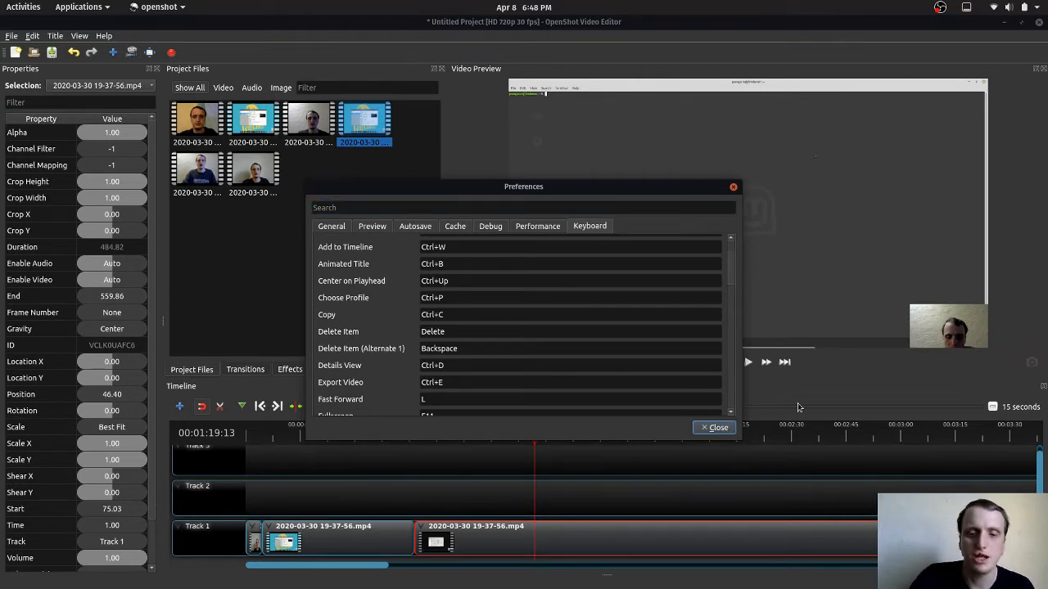
pyautogui.click(716, 428)
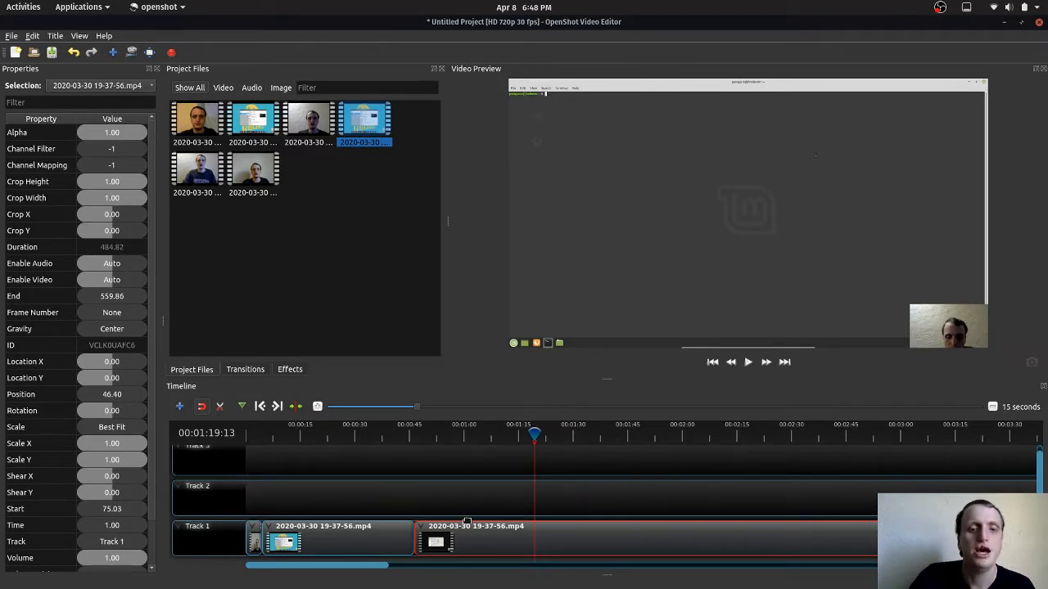
# - Overlap the second 19-37-56 piece about 2.3 seconds onto the first to create a transition, and set the transition's source to Luminous boxes 7
pyautogui.click(243, 369)
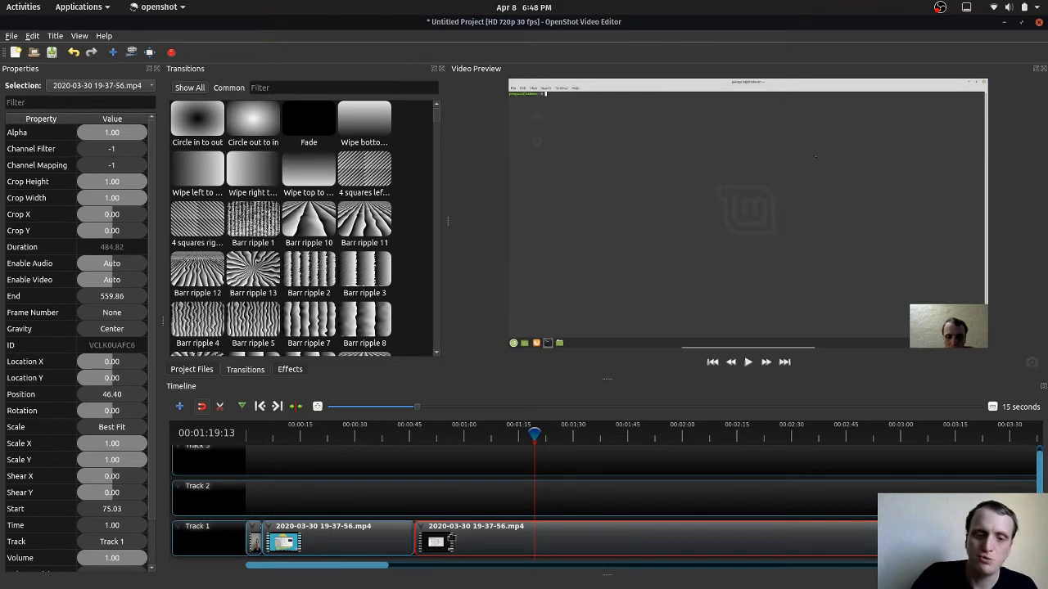
pyautogui.moveTo(484, 538); pyautogui.dragTo(475, 530)
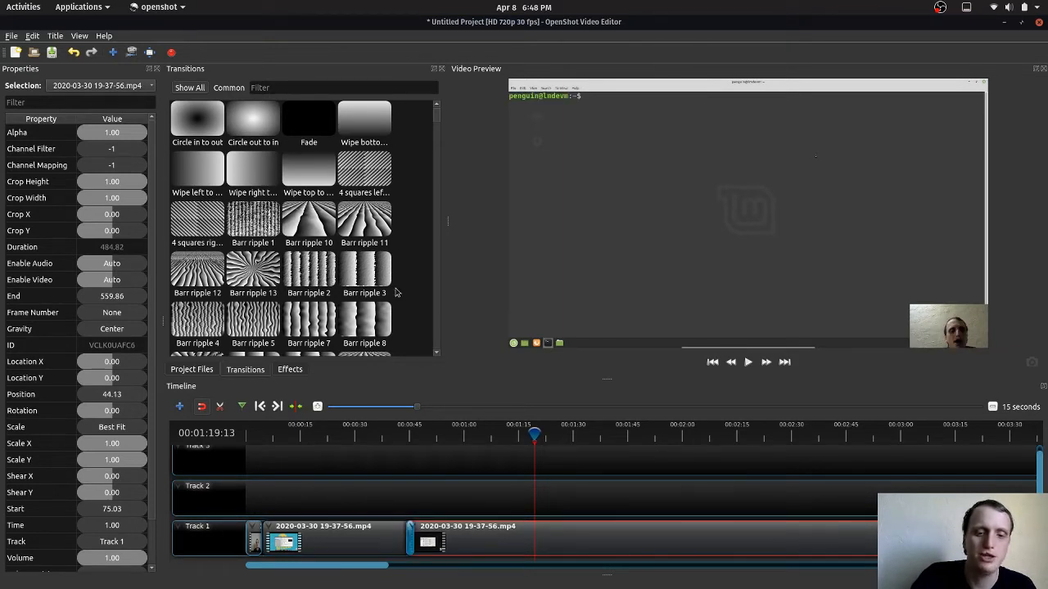
pyautogui.click(410, 540)
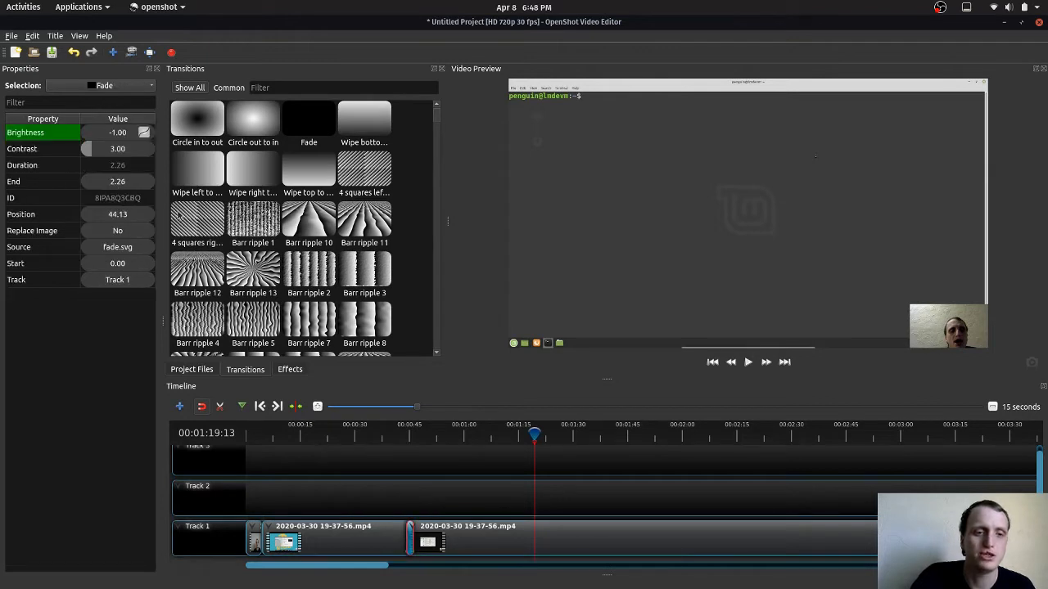
pyautogui.rightClick(104, 250)
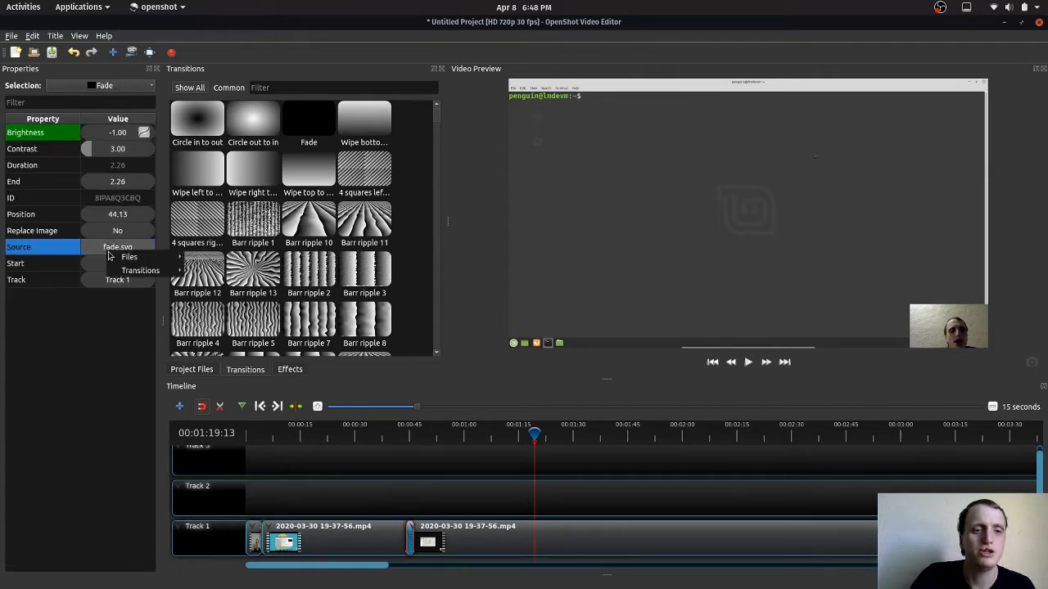
pyautogui.moveTo(146, 256)
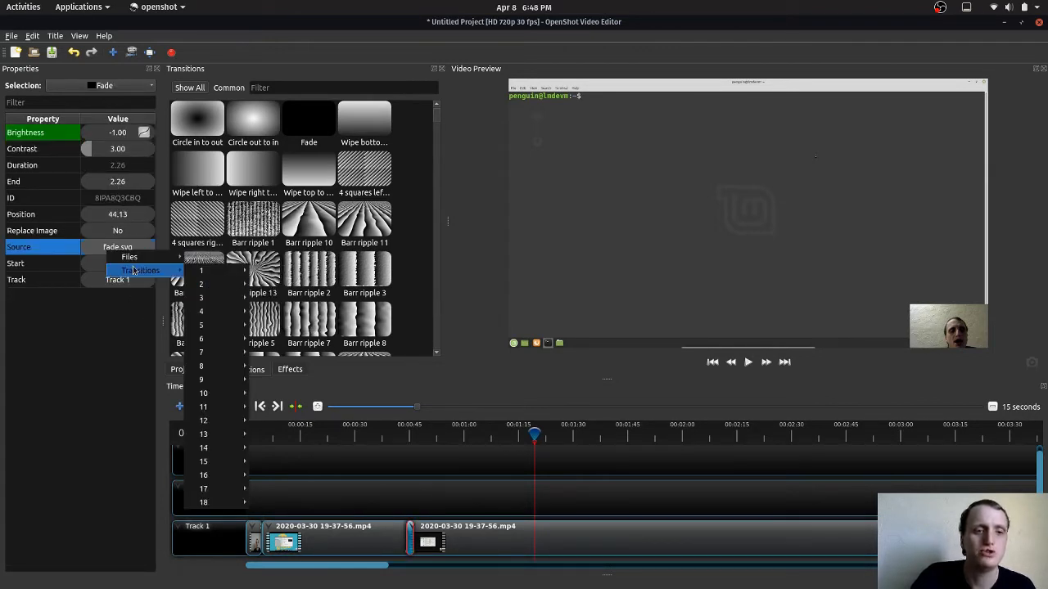
pyautogui.moveTo(225, 398)
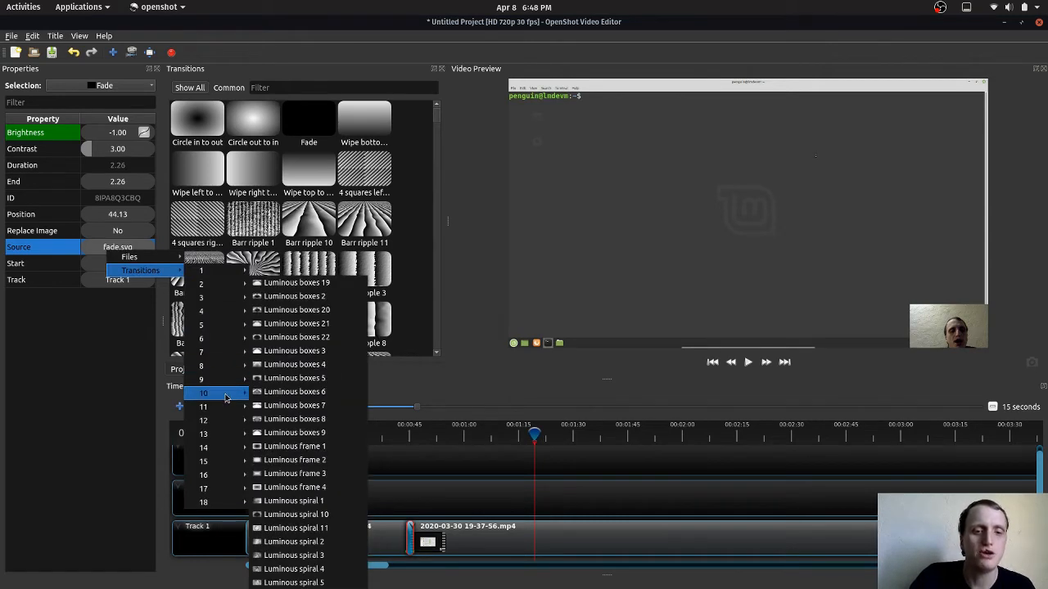
pyautogui.click(295, 402)
# - Play the timeline through the Luminous boxes 7 transition from 00:00:39:01, and return the playhead to 00:00:41:13
pyautogui.click(388, 427)
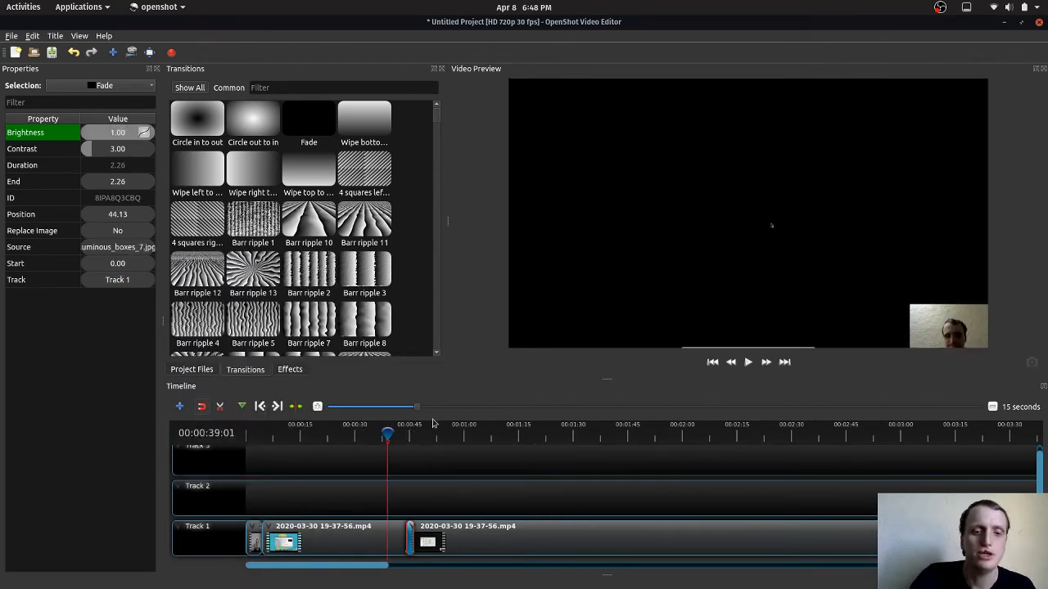
pyautogui.click(747, 362)
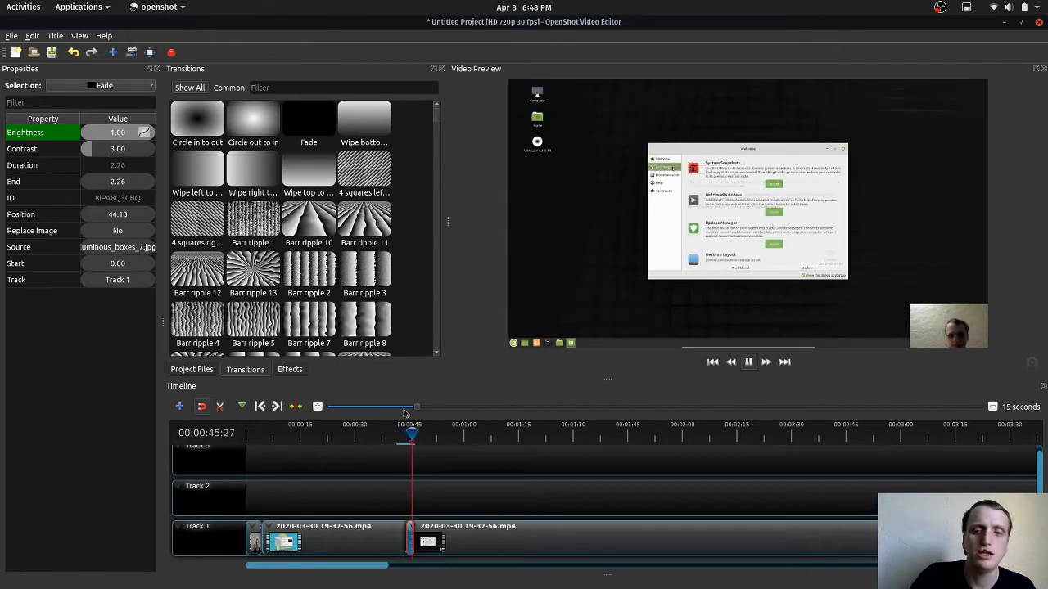
pyautogui.click(396, 432)
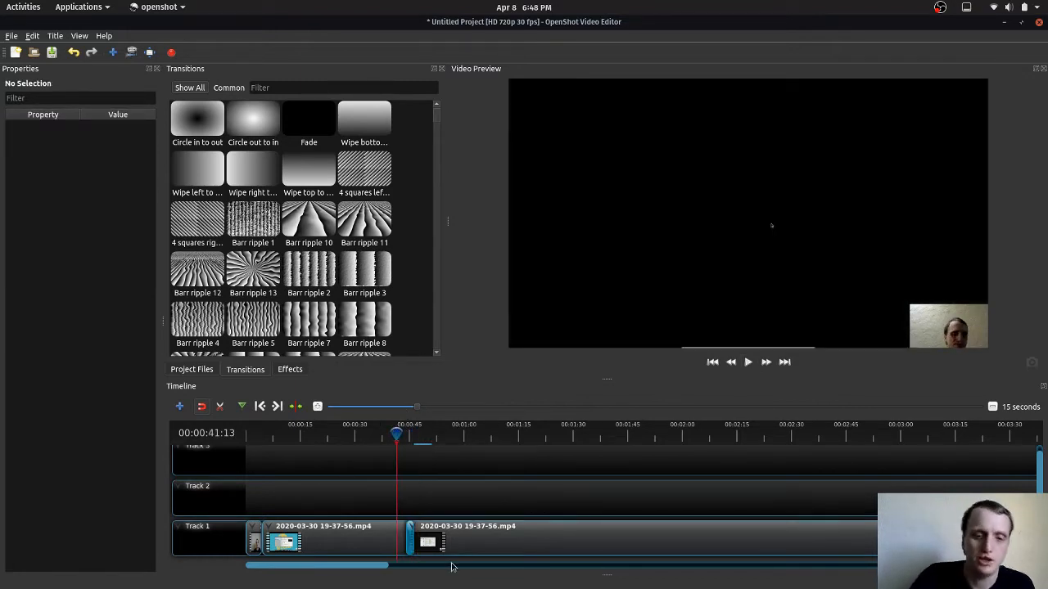
# - Delete the Luminous boxes 7 transition and move the second 19-37-56 piece back to position 46.40, directly against the first piece
pyautogui.click(409, 545)
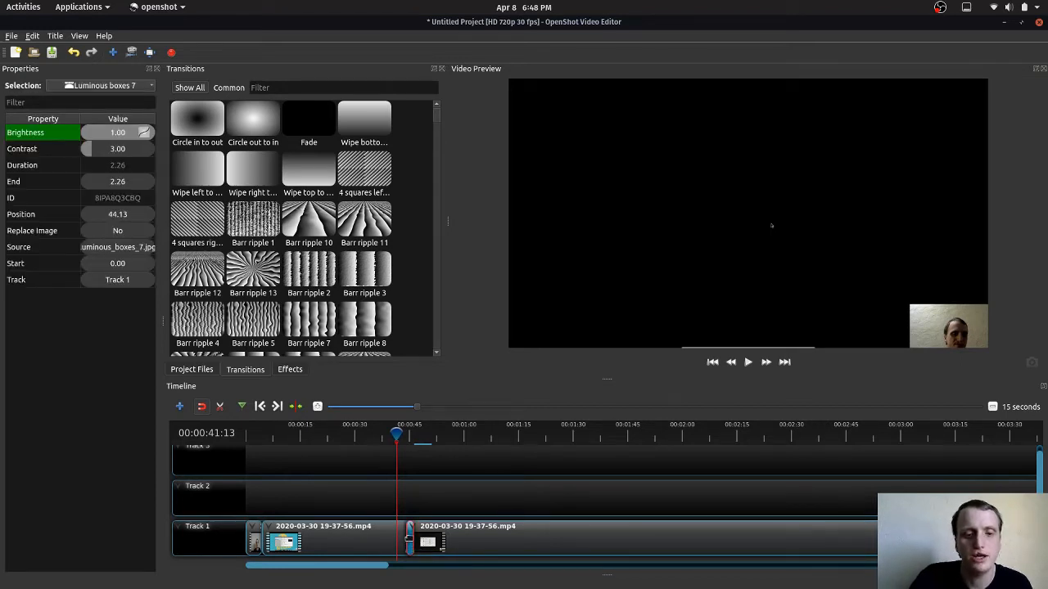
pyautogui.click(428, 511)
pyautogui.click(495, 536)
pyautogui.moveTo(495, 536); pyautogui.dragTo(484, 536)
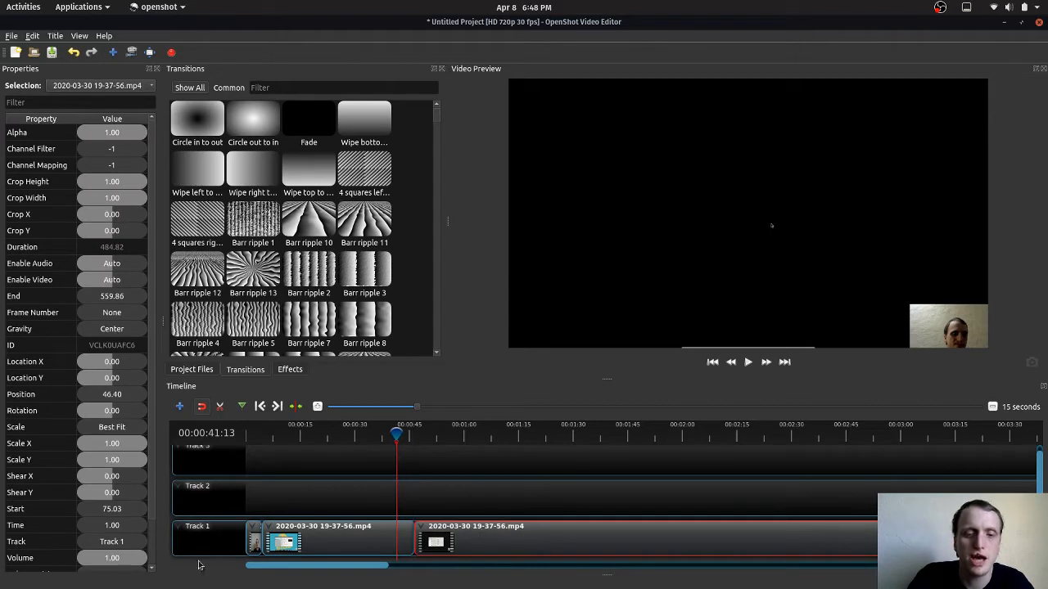
# - Place the Barr ripple 7 transition on Track 1 across the cut between the two 19-37-56 pieces, and play through it
pyautogui.click(304, 326)
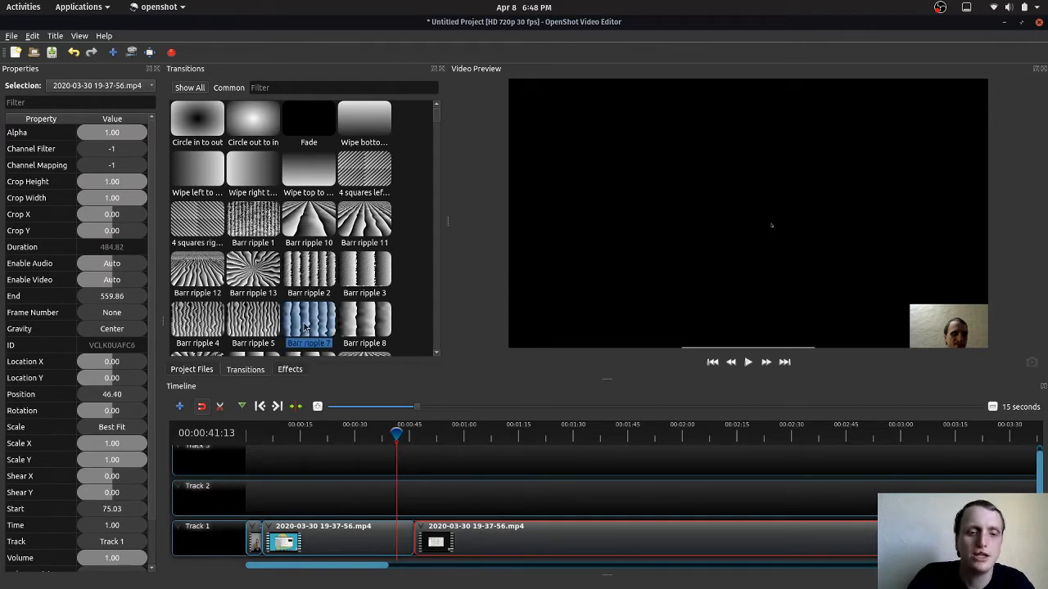
pyautogui.moveTo(304, 327); pyautogui.dragTo(403, 528)
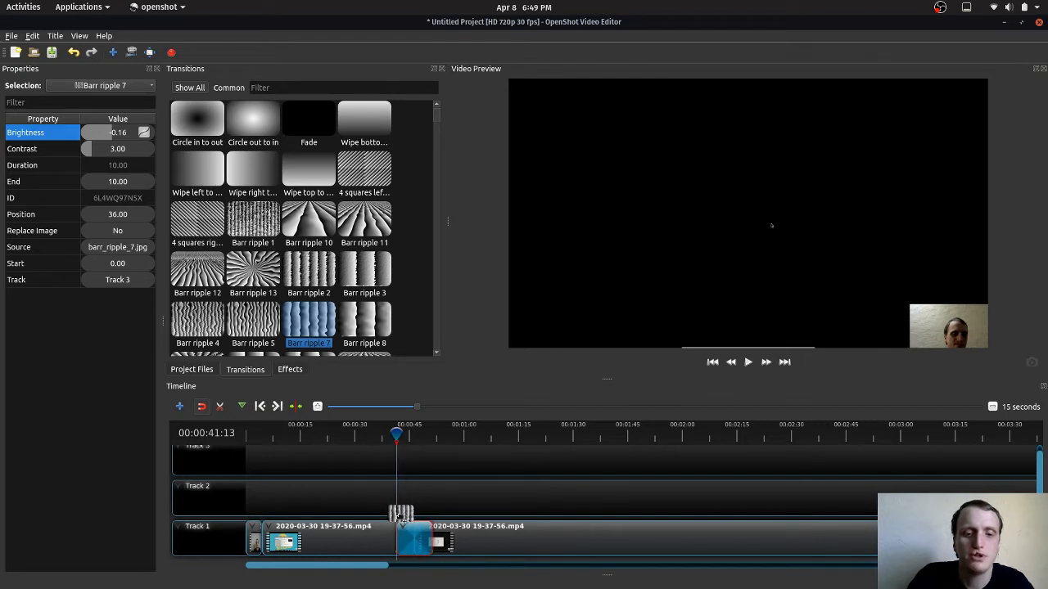
pyautogui.click(747, 361)
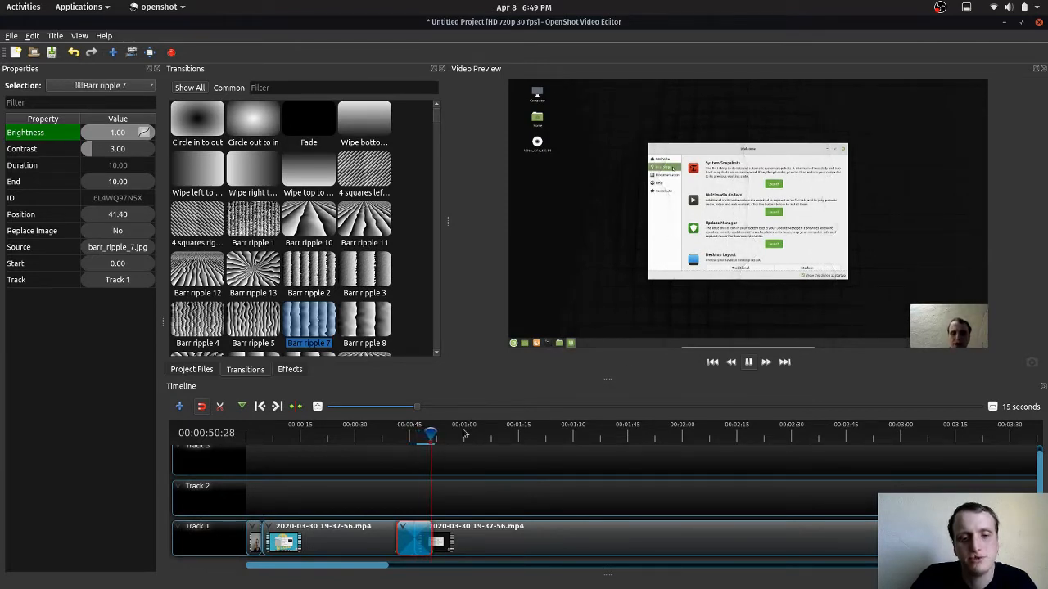
pyautogui.press('space')
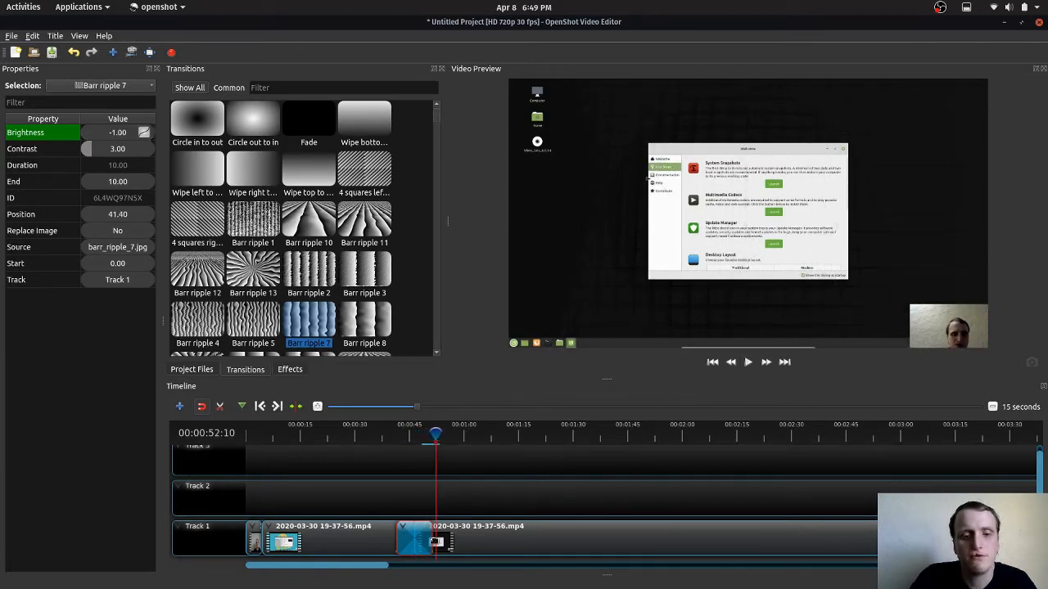
# - Try to shorten the Barr ripple 7 transition on Track 1 from its end
pyautogui.moveTo(428, 541); pyautogui.dragTo(431, 542)
pyautogui.moveTo(426, 537); pyautogui.dragTo(417, 536)
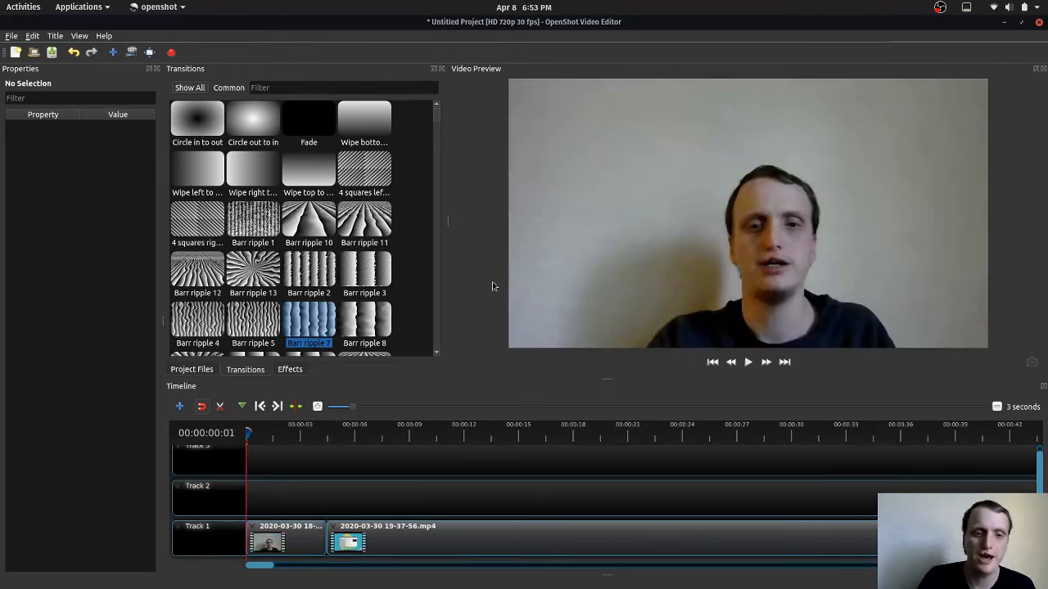
# - Apply the Color Saturation effect to the first clip on Track 1
pyautogui.click(297, 369)
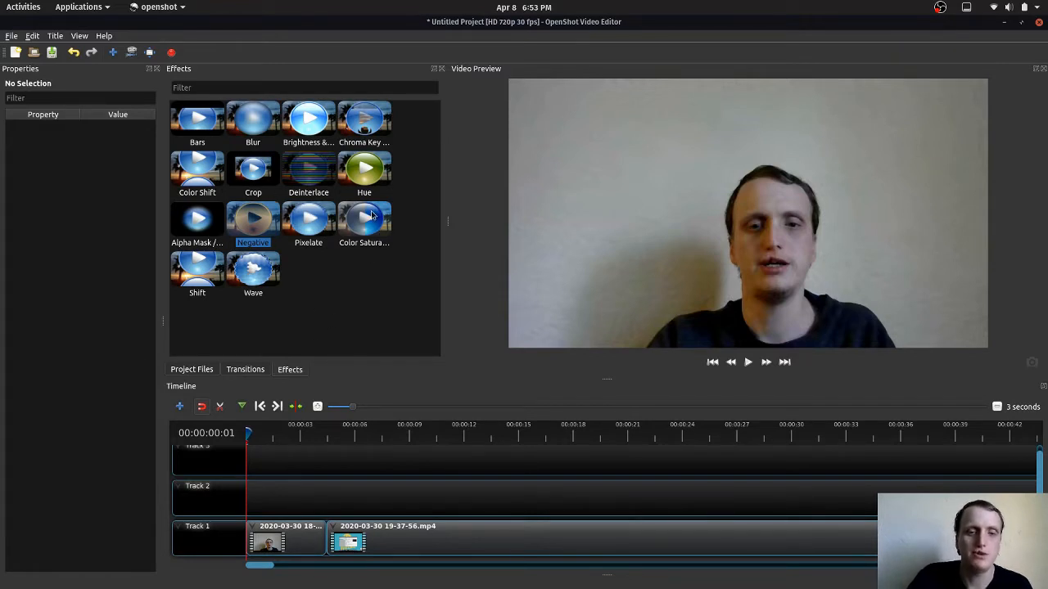
pyautogui.moveTo(364, 224); pyautogui.dragTo(274, 540)
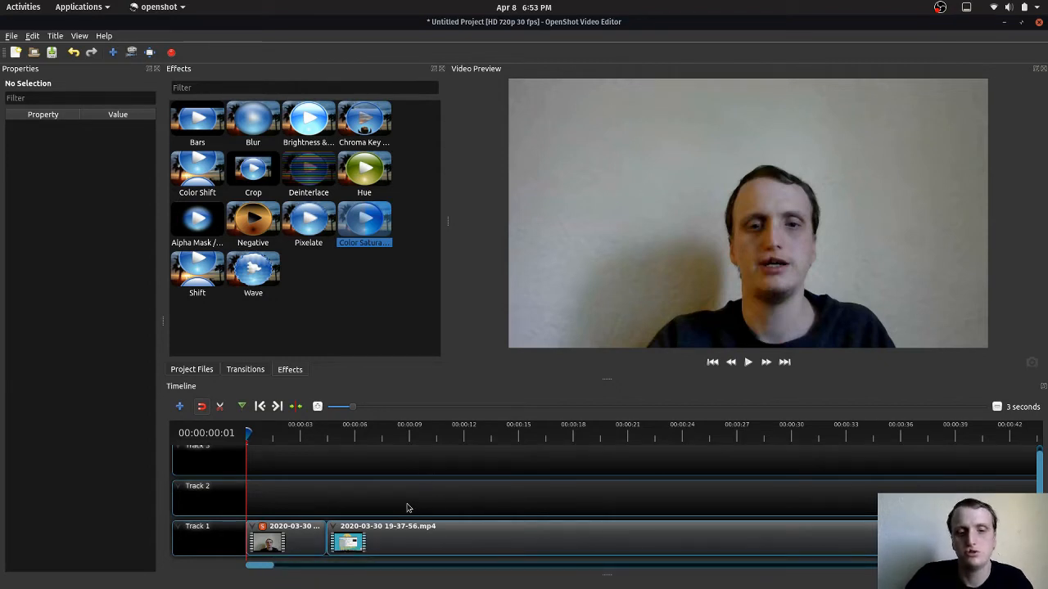
pyautogui.scroll(-1, 408, 507)
pyautogui.hscroll(3, 408, 508)
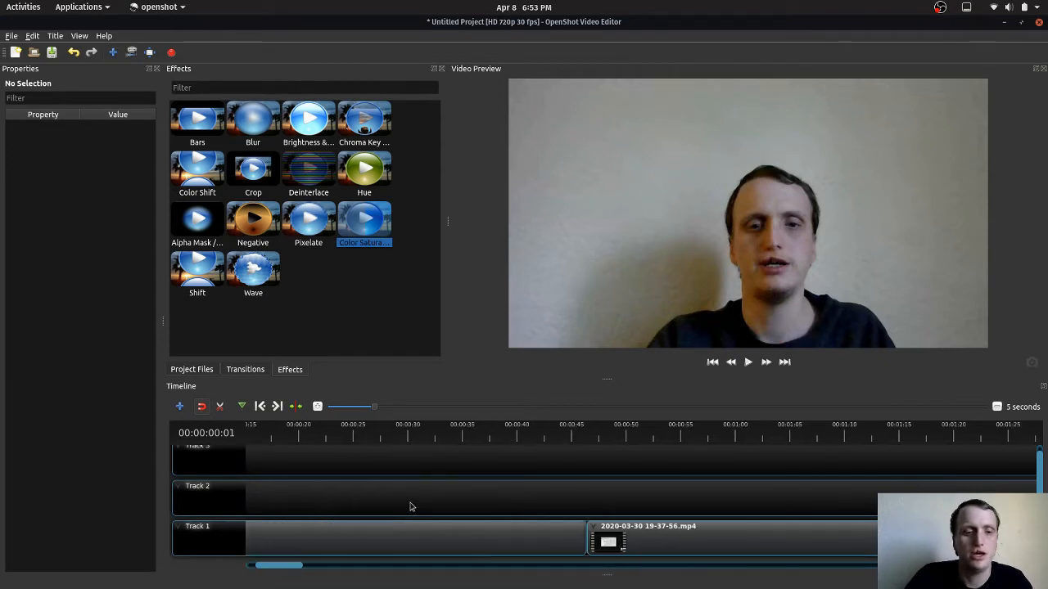
pyautogui.hscroll(1, 411, 507)
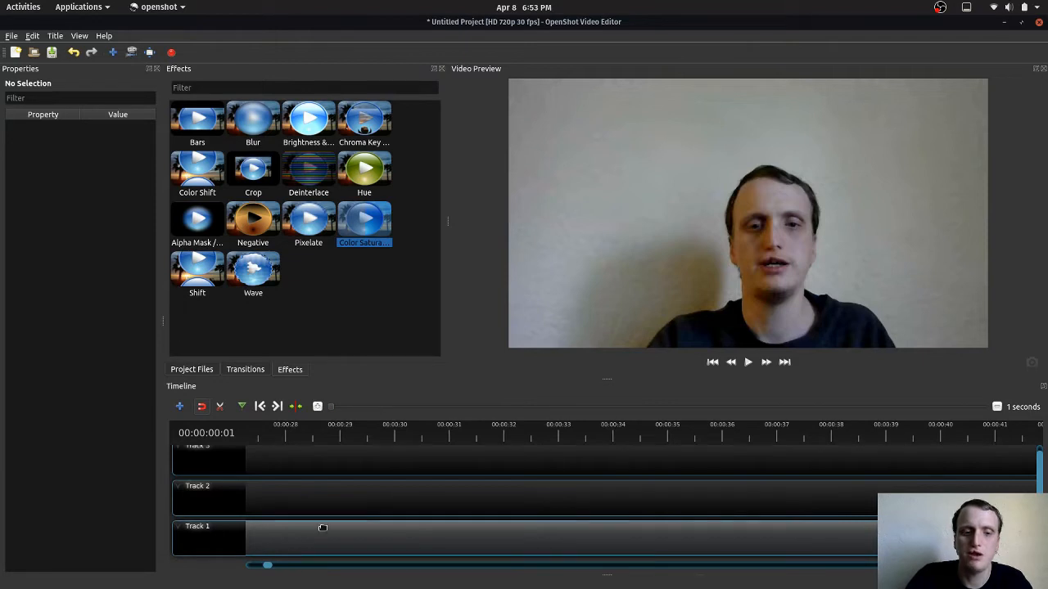
pyautogui.scroll(1, 325, 530)
pyautogui.moveTo(288, 565); pyautogui.dragTo(218, 570)
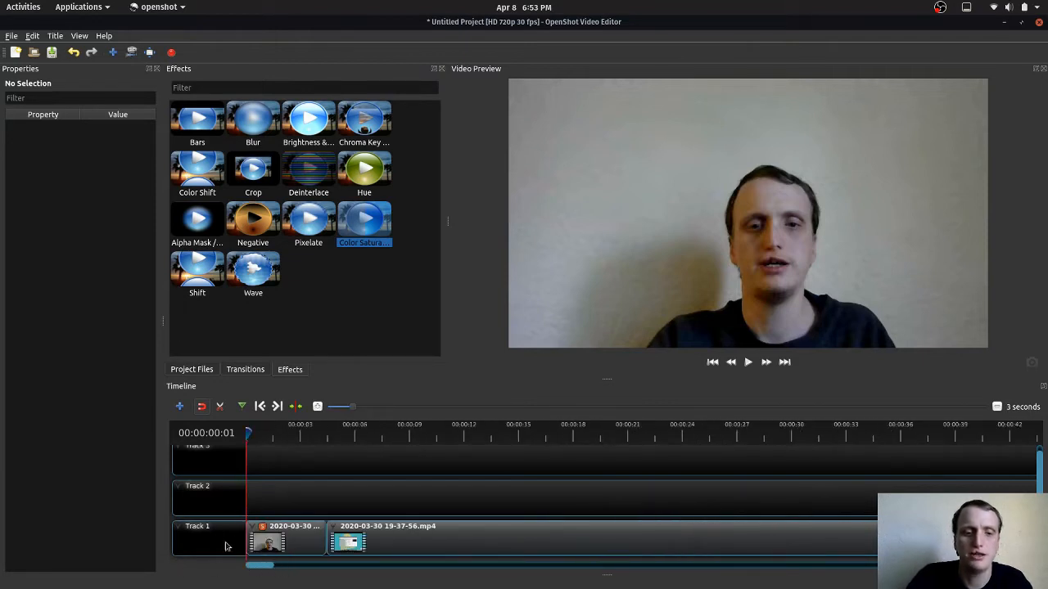
# - Set the saturation of the first clip's Color Saturation effect to 1.30
pyautogui.click(261, 526)
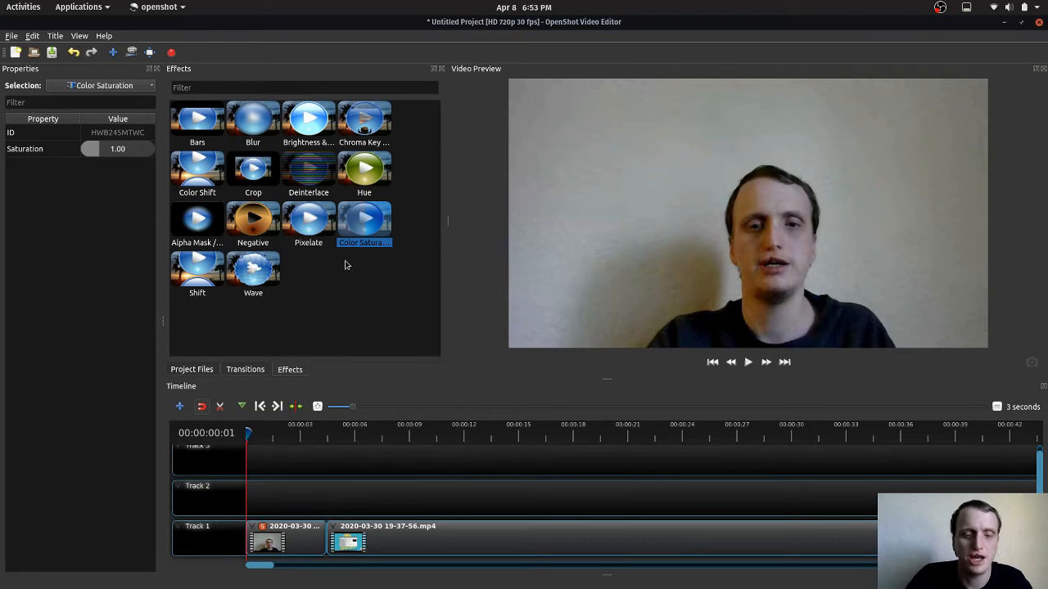
pyautogui.doubleClick(129, 147)
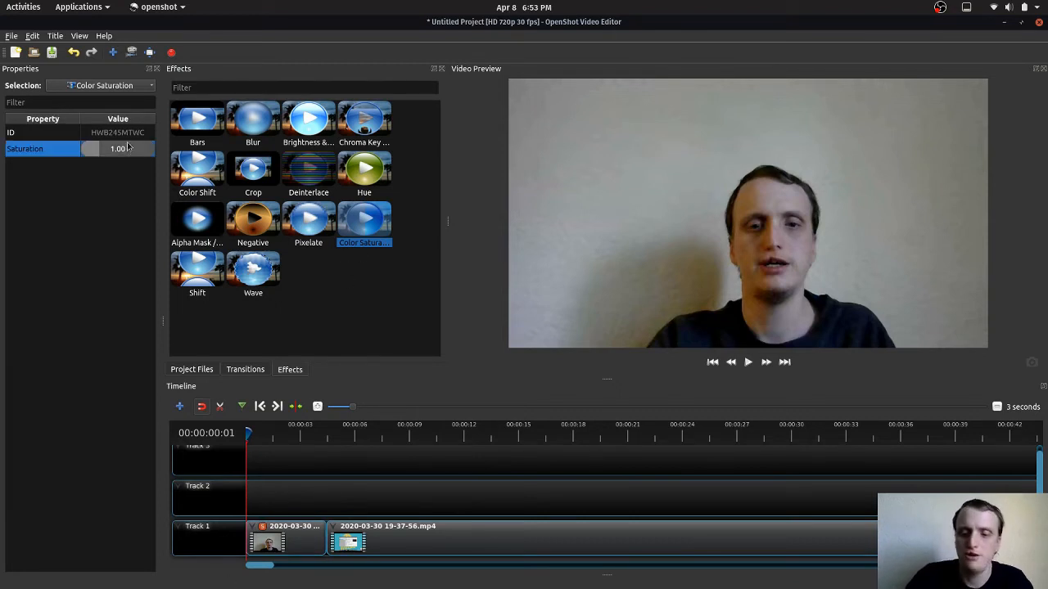
pyautogui.write('.3')
pyautogui.press('Return')
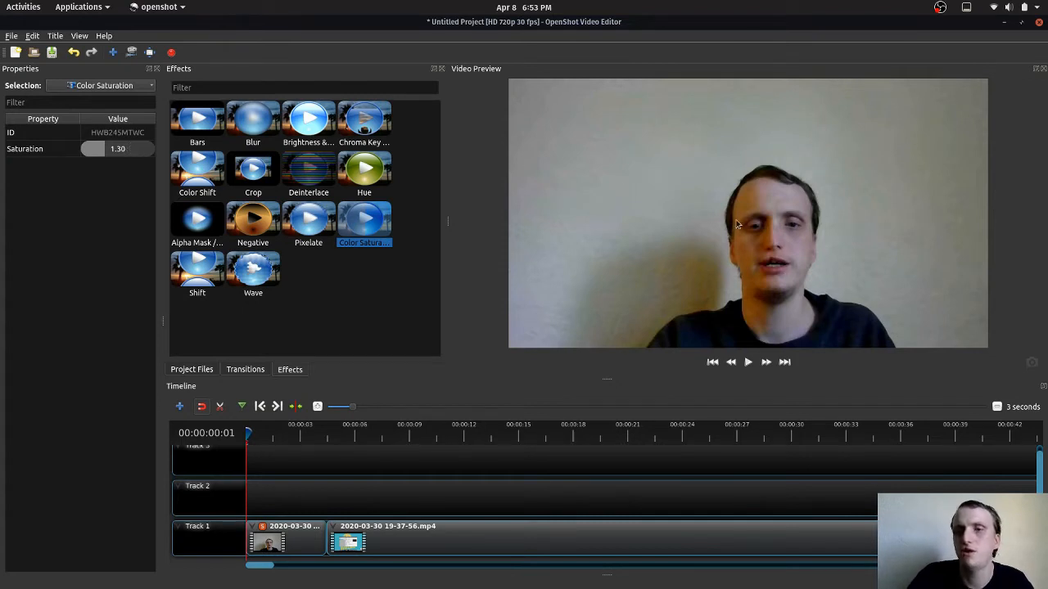
# - Raise the Color Saturation effect's saturation to 4.00, and reduce it to 0.00 for a black-and-white picture
pyautogui.click(118, 147)
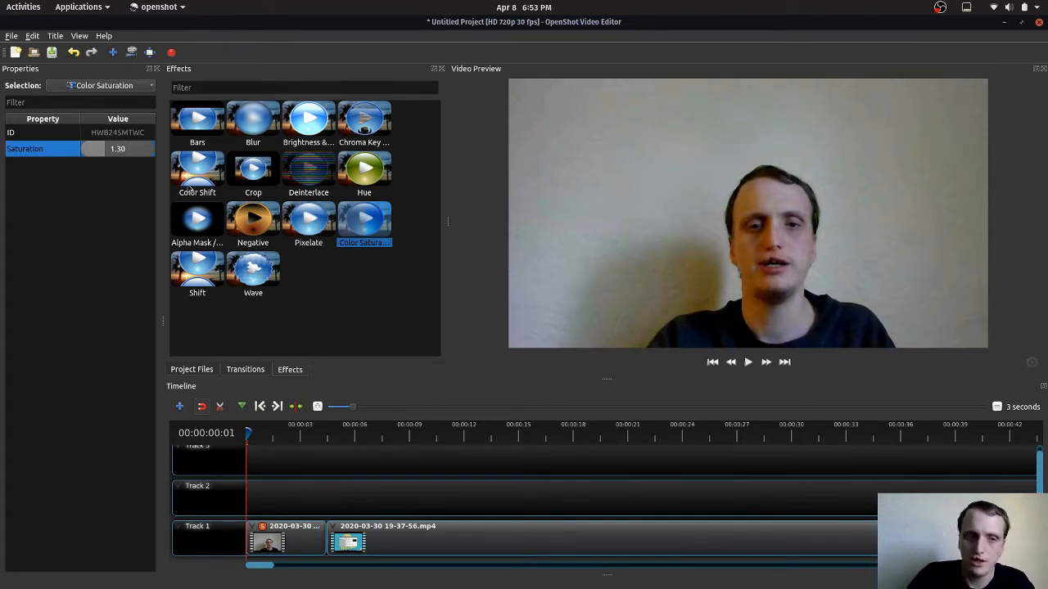
pyautogui.moveTo(113, 156); pyautogui.dragTo(150, 154)
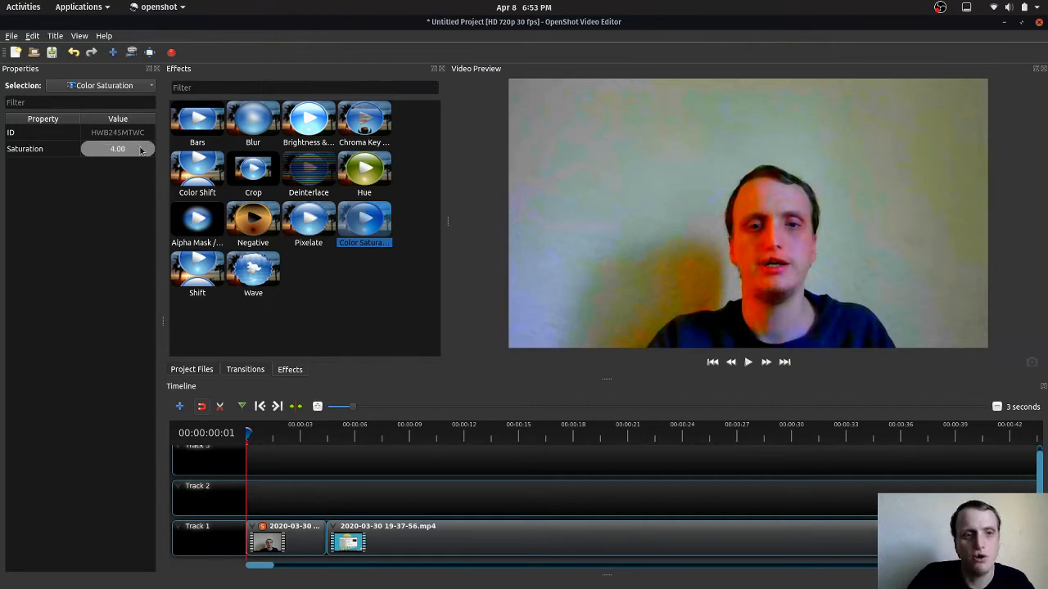
pyautogui.moveTo(141, 150); pyautogui.dragTo(2, 150)
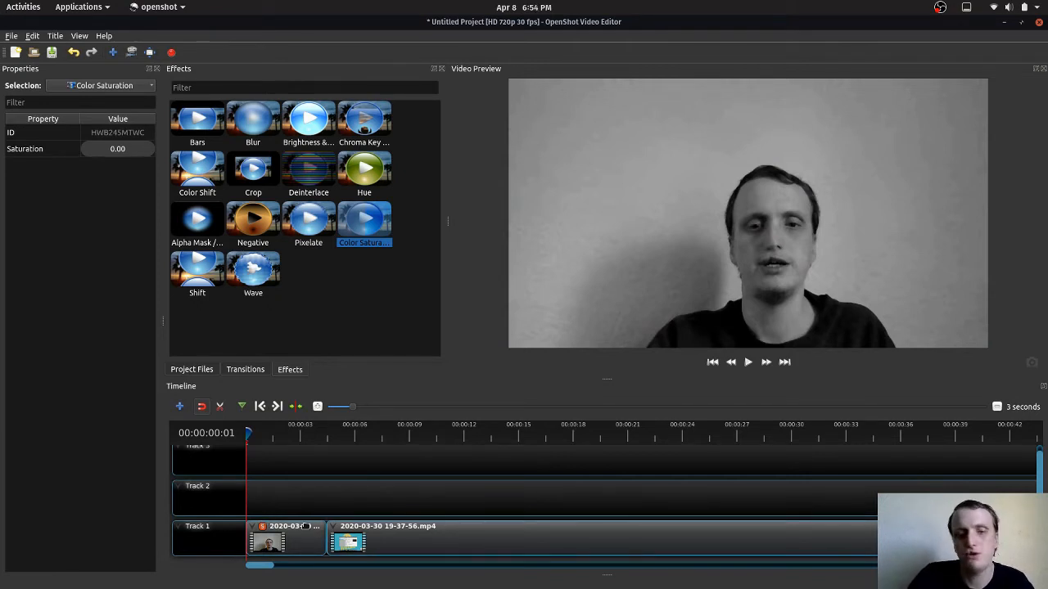
# - Remove the Color Saturation effect from the first clip on Track 1 and apply the Crop effect to it instead
pyautogui.rightClick(262, 527)
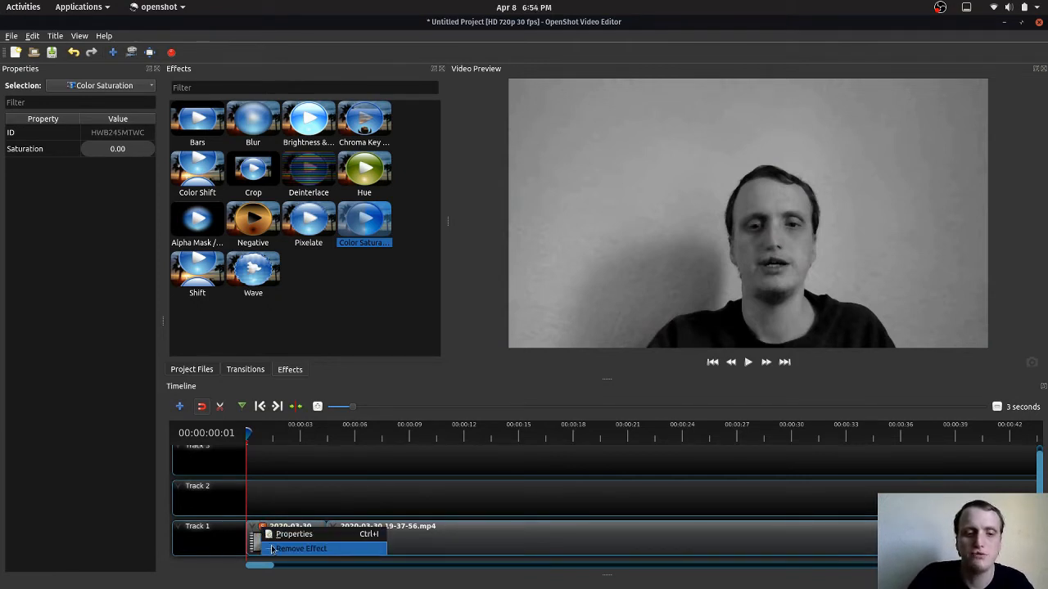
pyautogui.click(278, 548)
pyautogui.moveTo(253, 170); pyautogui.dragTo(282, 524)
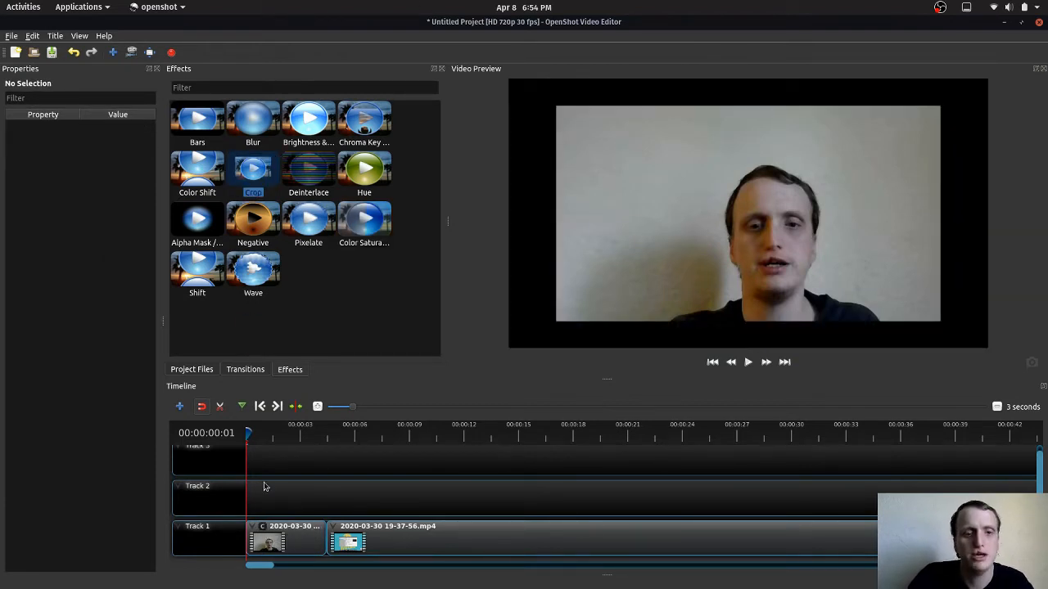
# - Set the Crop effect's bottom size to 0.00, and remove the effect from the first clip
pyautogui.click(279, 548)
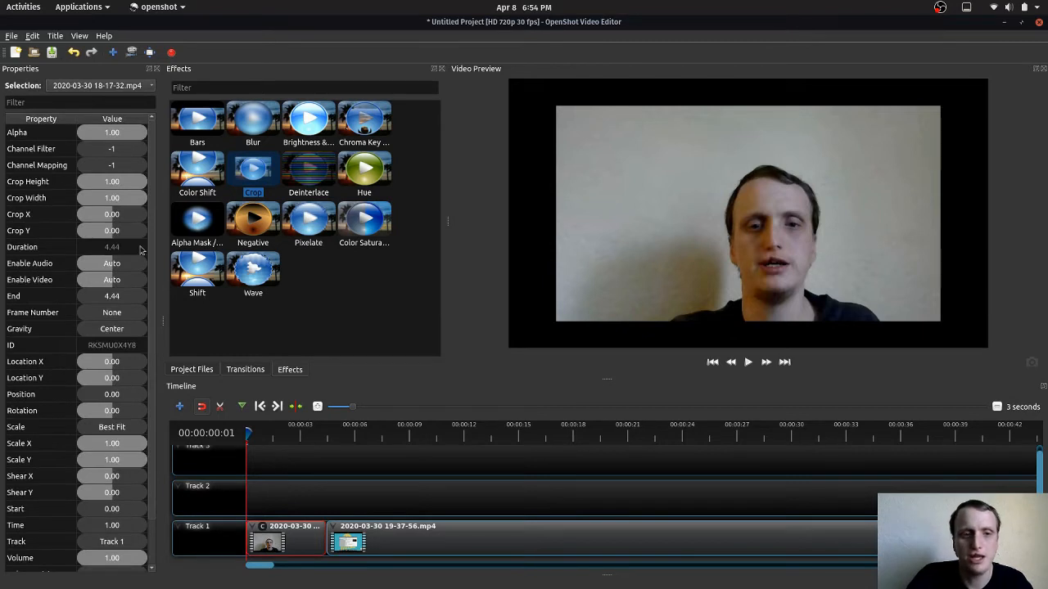
pyautogui.click(262, 526)
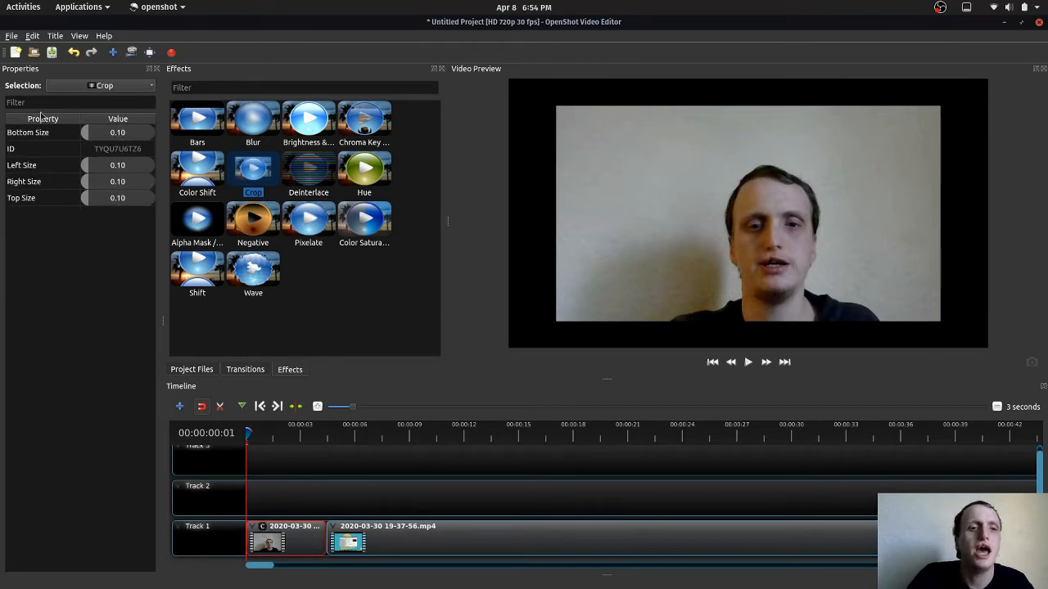
pyautogui.click(138, 137)
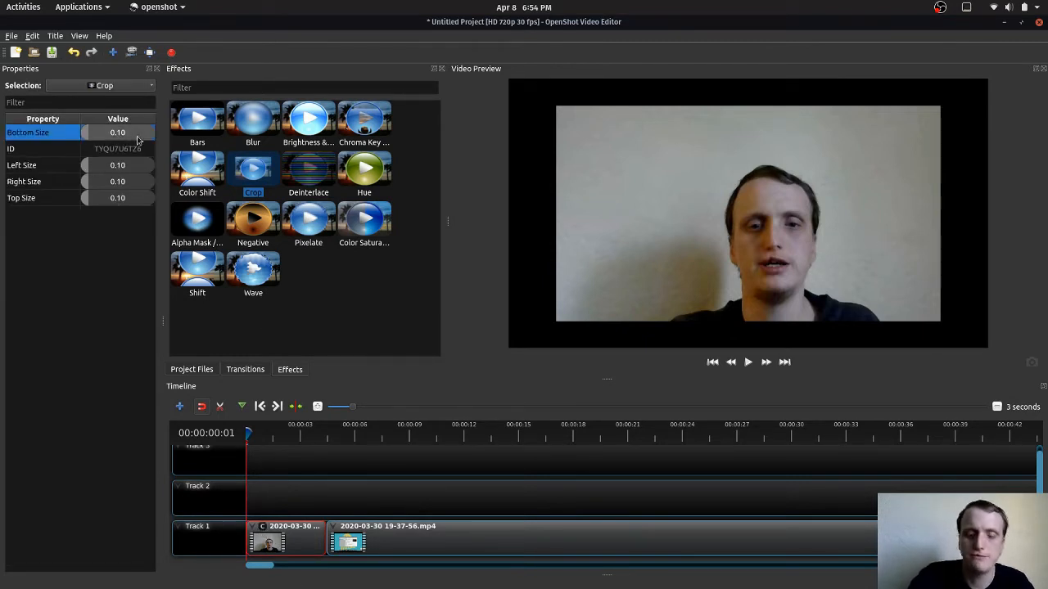
pyautogui.doubleClick(138, 135)
pyautogui.write('.3')
pyautogui.press('Return')
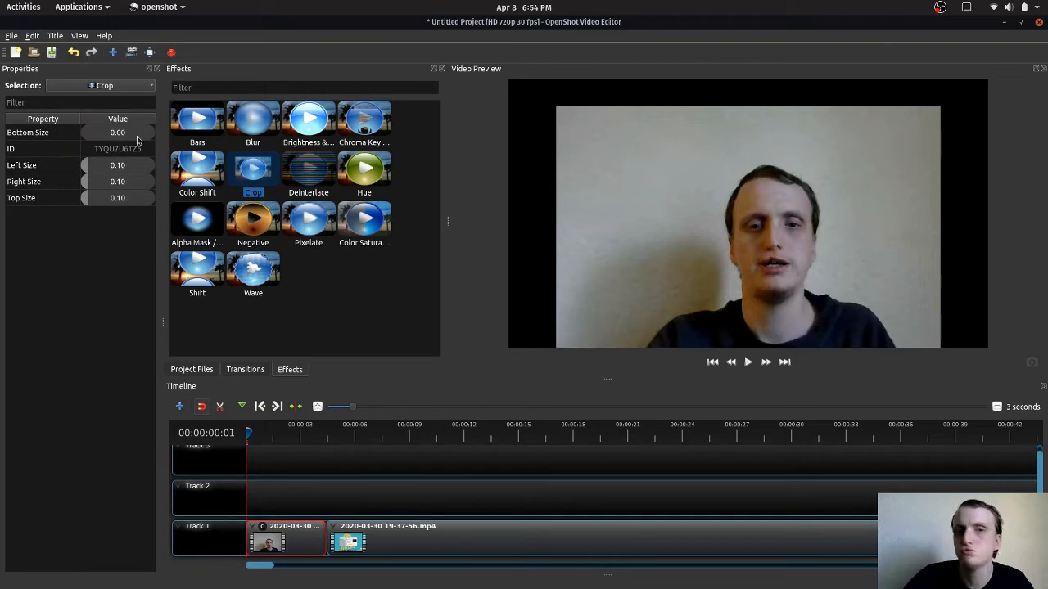
pyautogui.press('Delete')
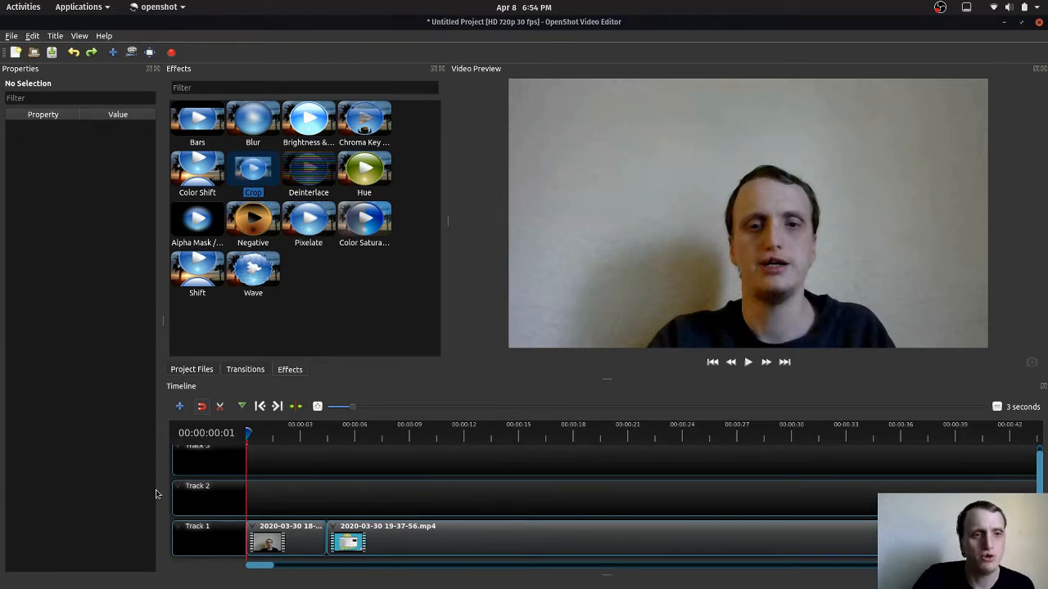
# - Create a title from the camera-border template with the text TITLE and save it as TitleFileName-1
pyautogui.click(54, 36)
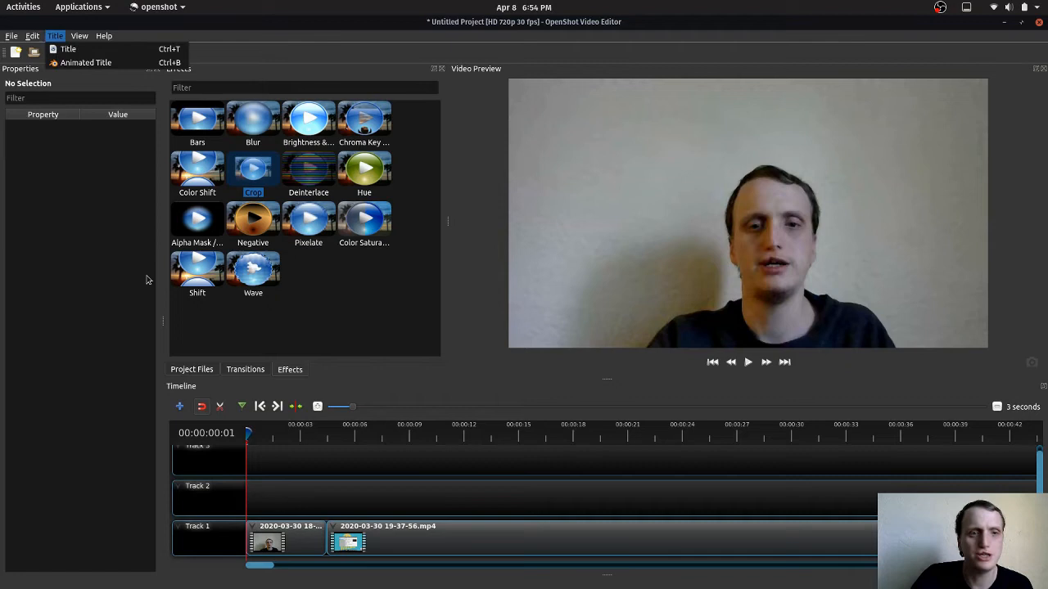
pyautogui.click(66, 49)
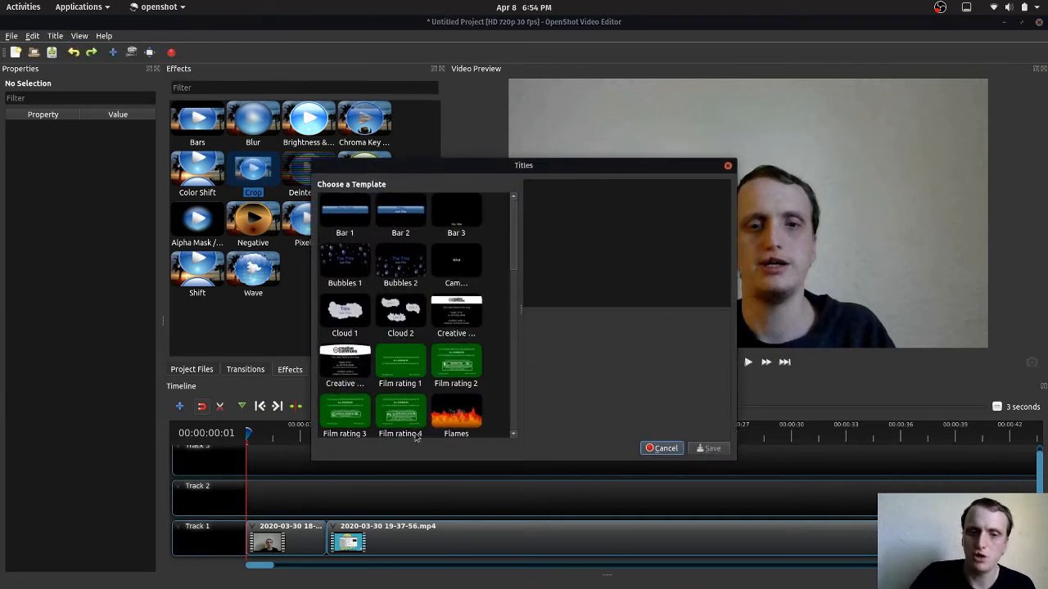
pyautogui.click(464, 262)
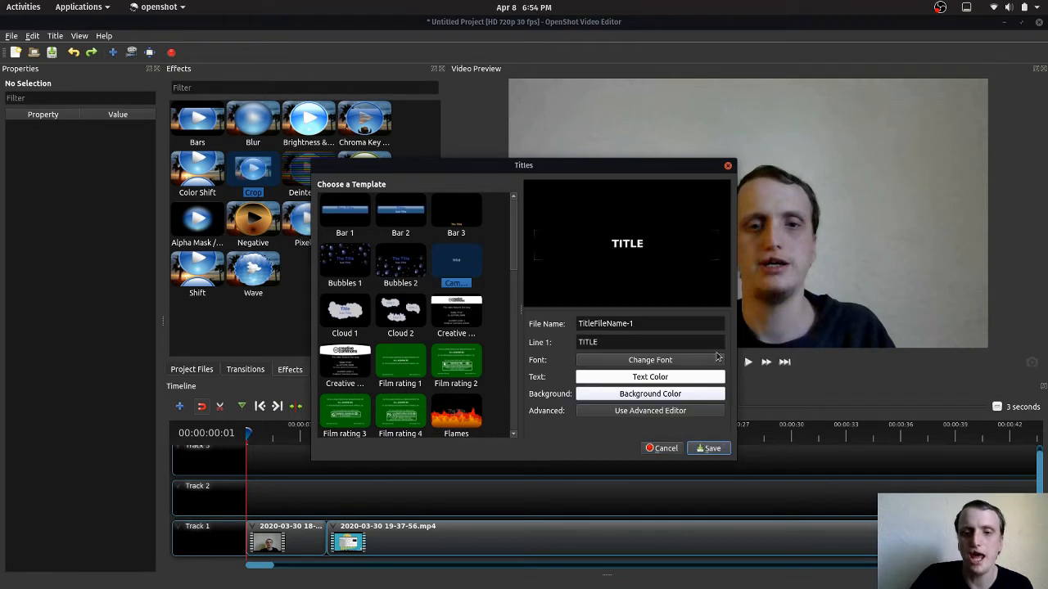
pyautogui.doubleClick(651, 342)
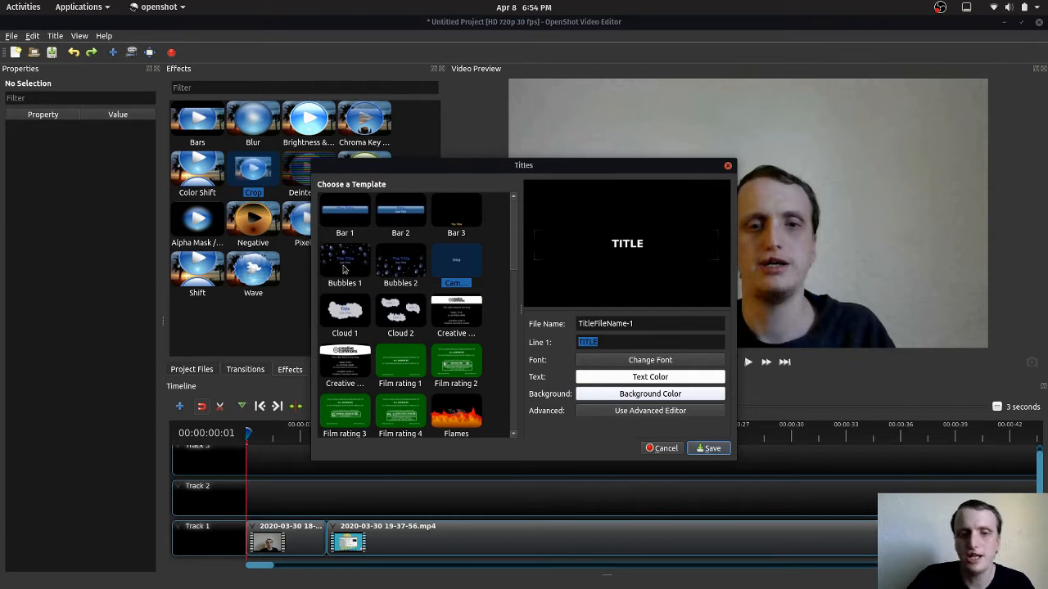
pyautogui.click(710, 448)
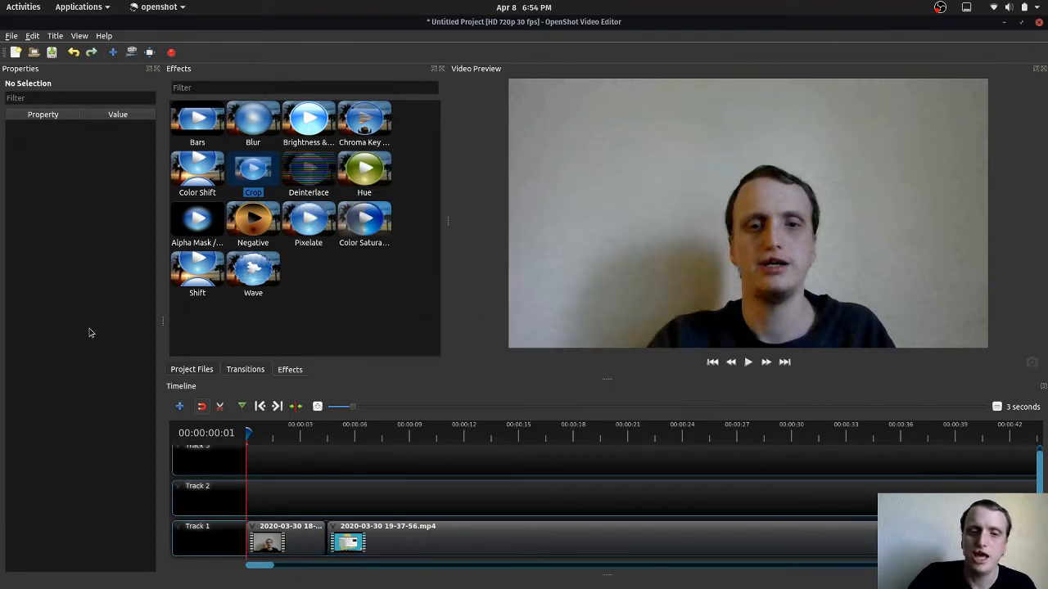
# - Place the TitleFileName-1 title directly after the last video clip on Track 1 and play it back
pyautogui.click(204, 375)
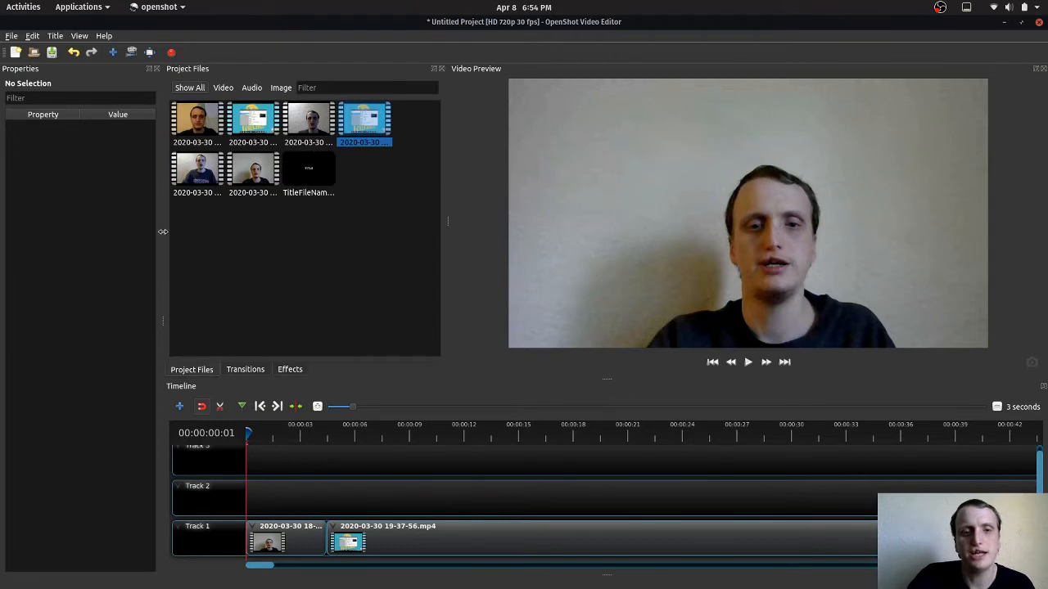
pyautogui.click(310, 171)
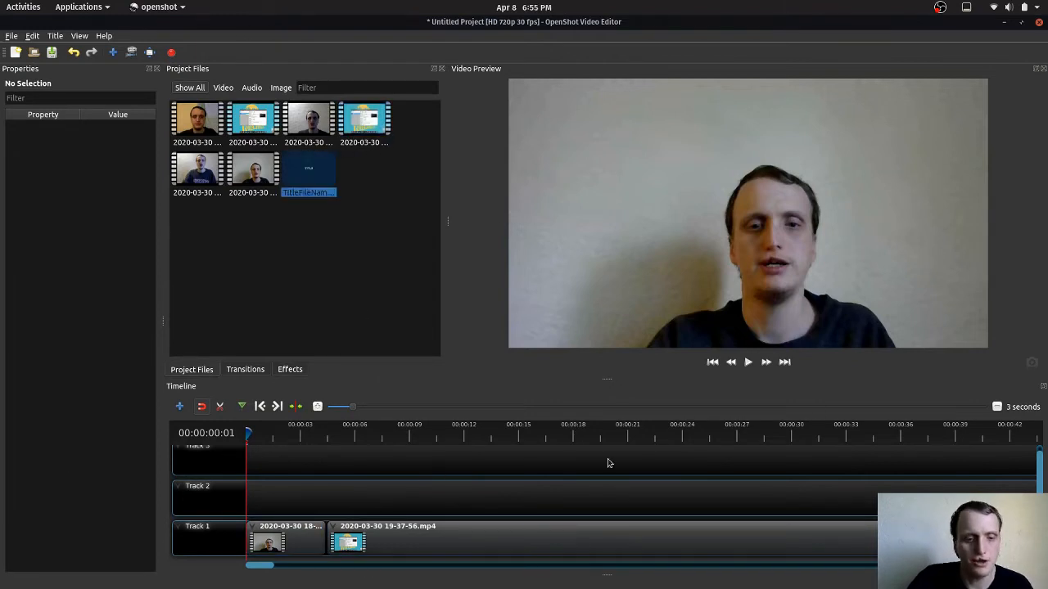
pyautogui.click(293, 544)
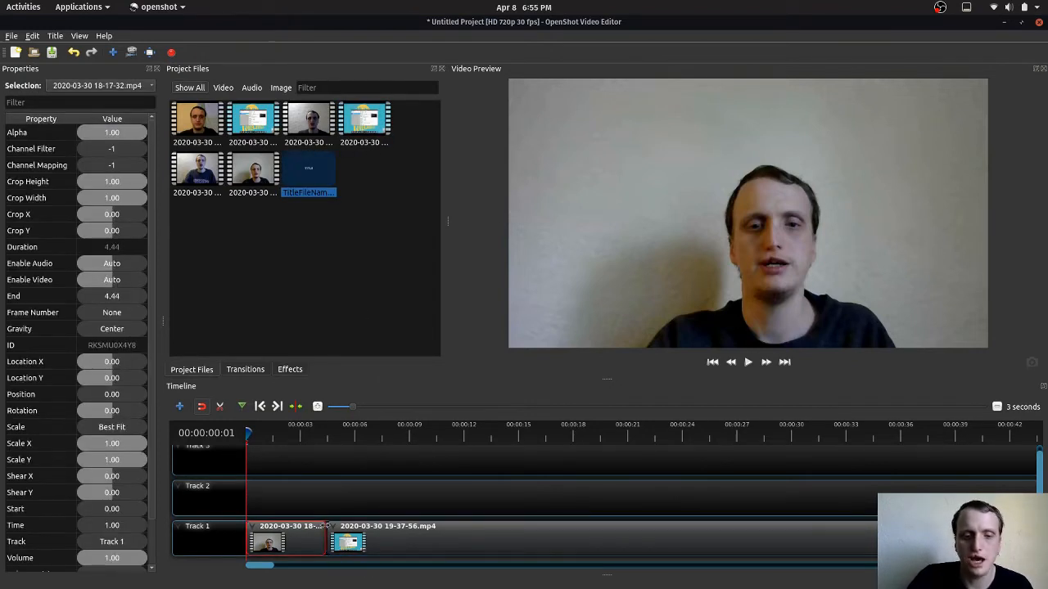
pyautogui.moveTo(326, 525); pyautogui.dragTo(622, 541)
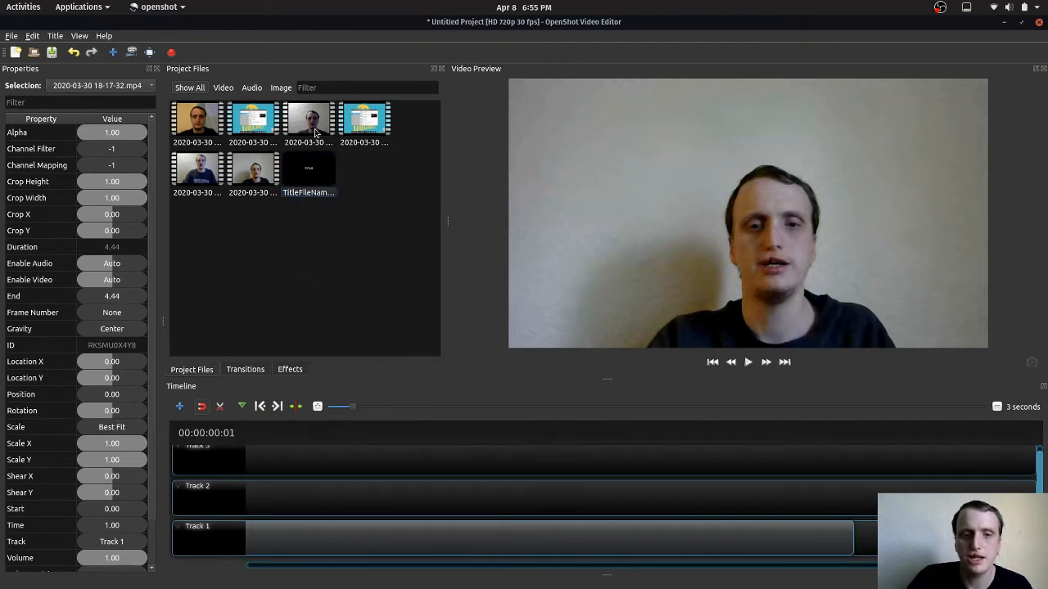
pyautogui.moveTo(880, 527); pyautogui.dragTo(856, 524)
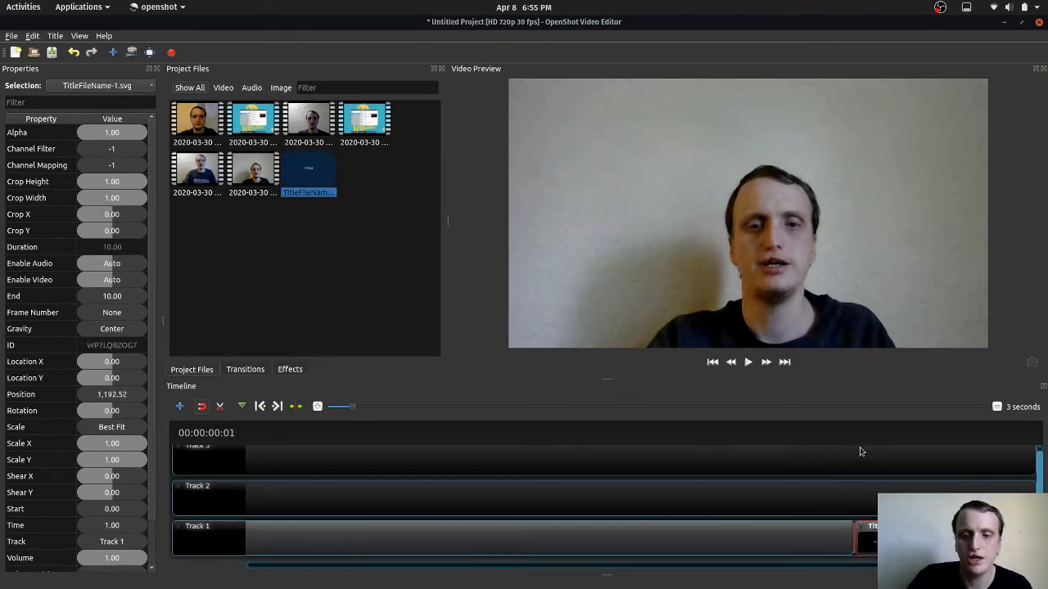
pyautogui.click(858, 436)
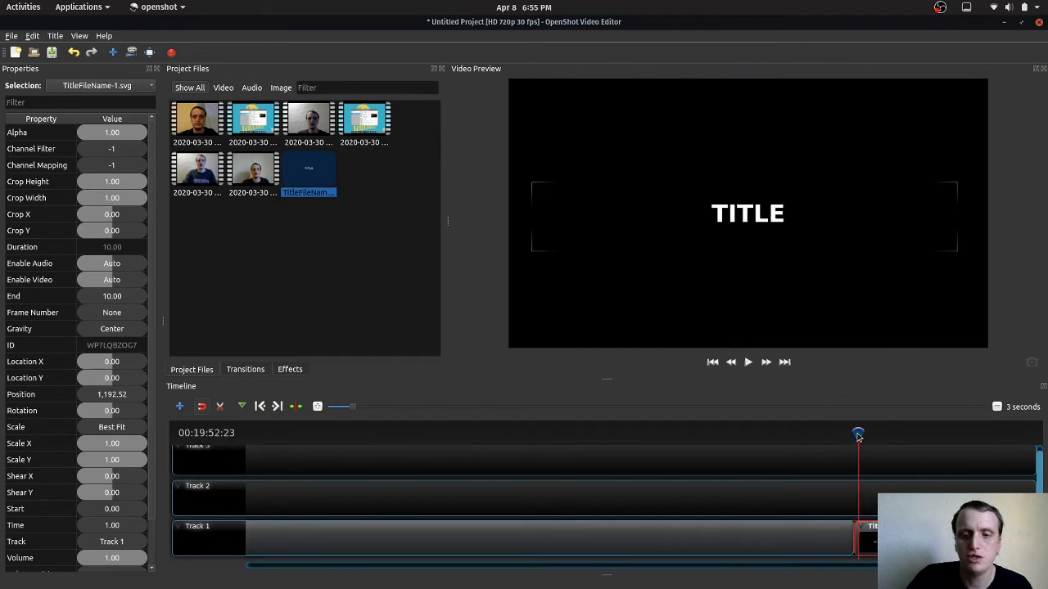
pyautogui.click(748, 361)
# - Place the TitleFileName-1 title at the start of Track 2, overlaying the first clip on Track 1
pyautogui.click(479, 461)
pyautogui.scroll(-3, 480, 460)
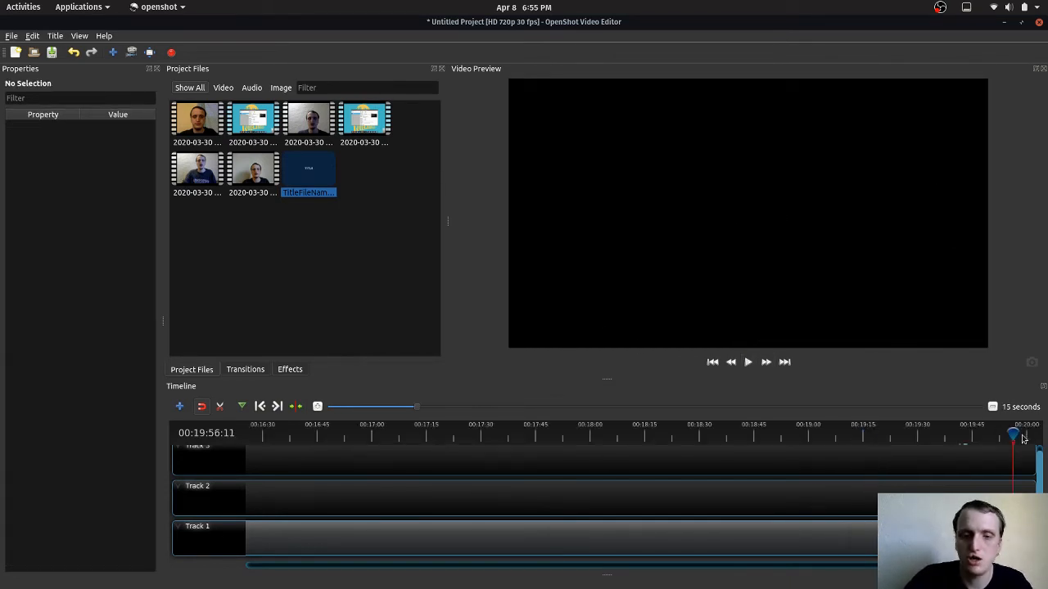
pyautogui.moveTo(847, 565); pyautogui.dragTo(213, 577)
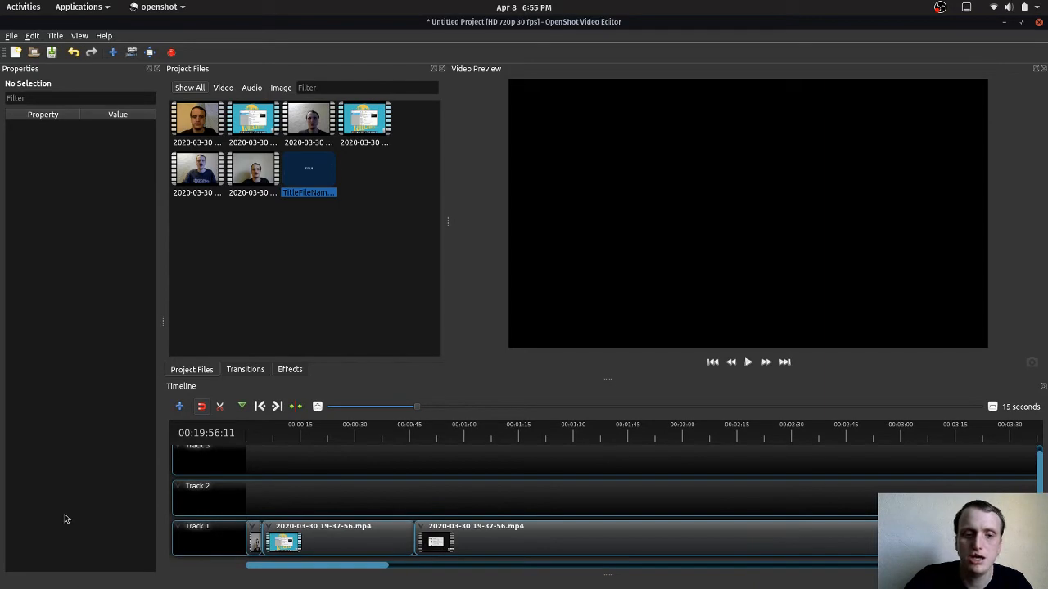
pyautogui.click(251, 435)
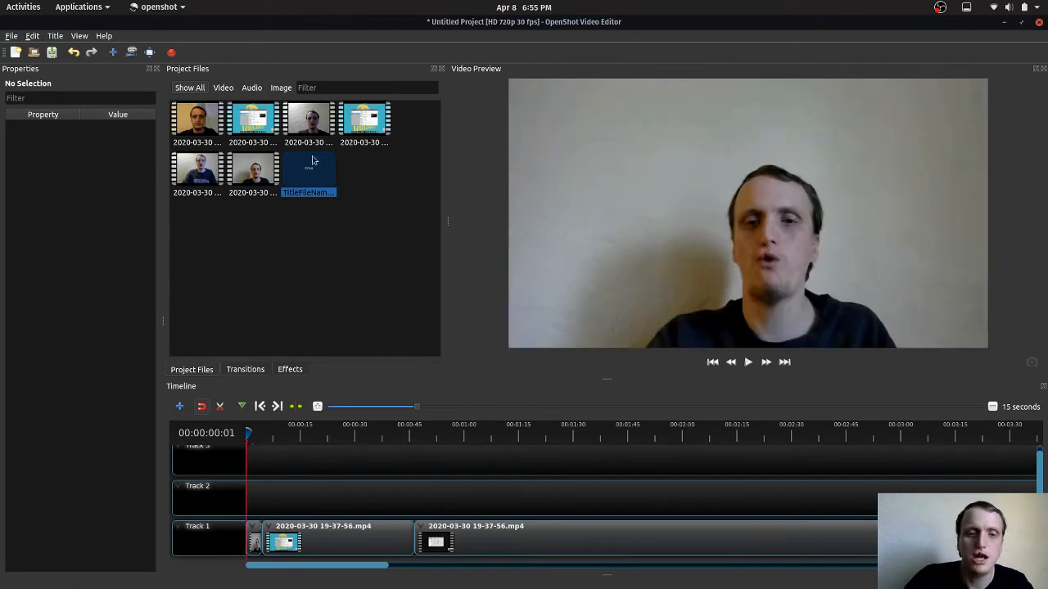
pyautogui.moveTo(308, 123); pyautogui.dragTo(236, 489)
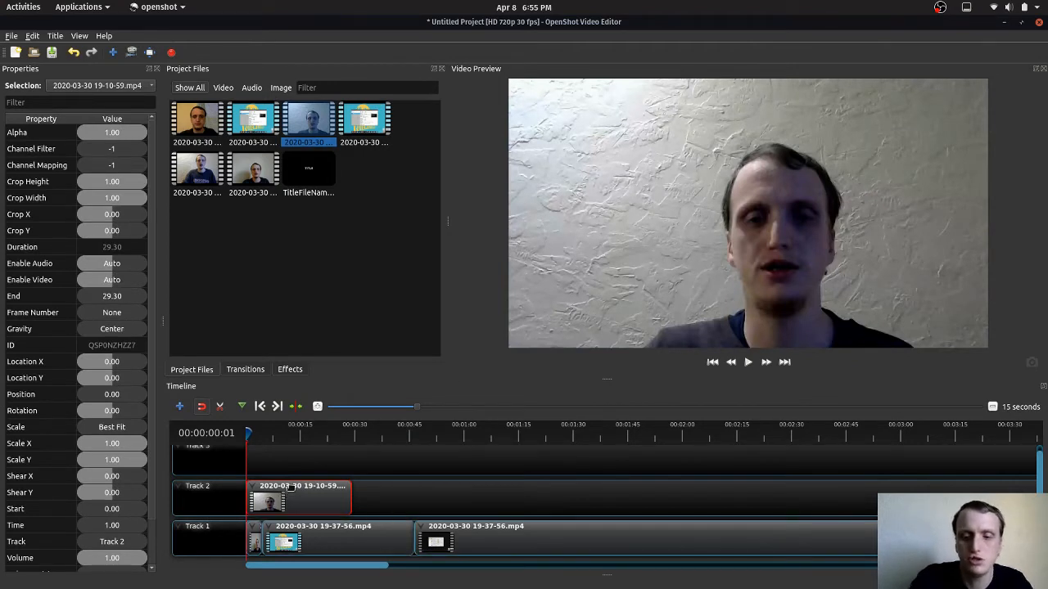
pyautogui.press('Delete')
pyautogui.moveTo(292, 170); pyautogui.dragTo(256, 495)
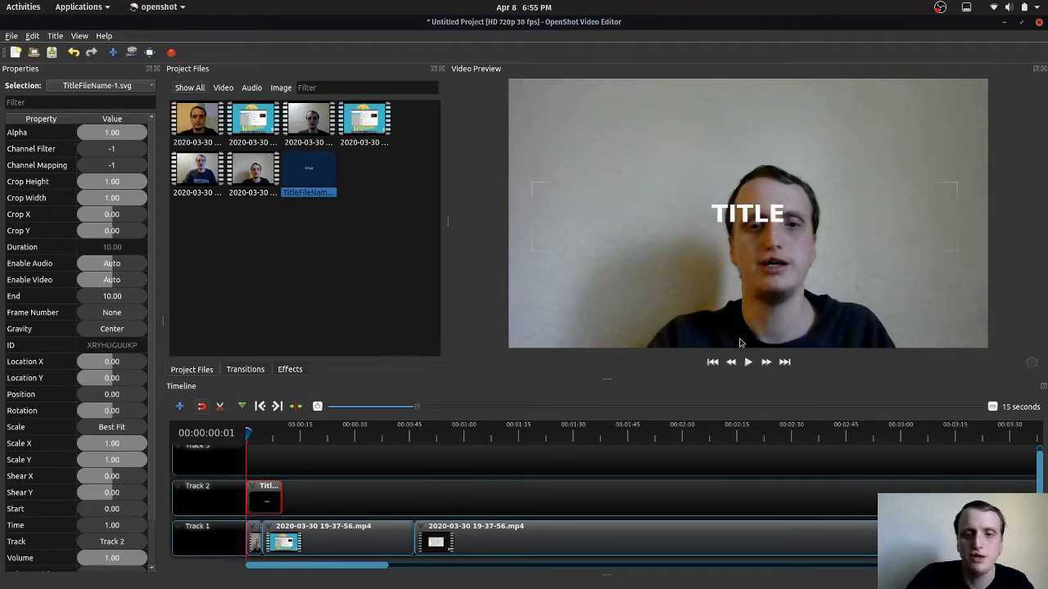
# - Play the opening with the overlaid title, and remove the title from Track 2
pyautogui.click(747, 362)
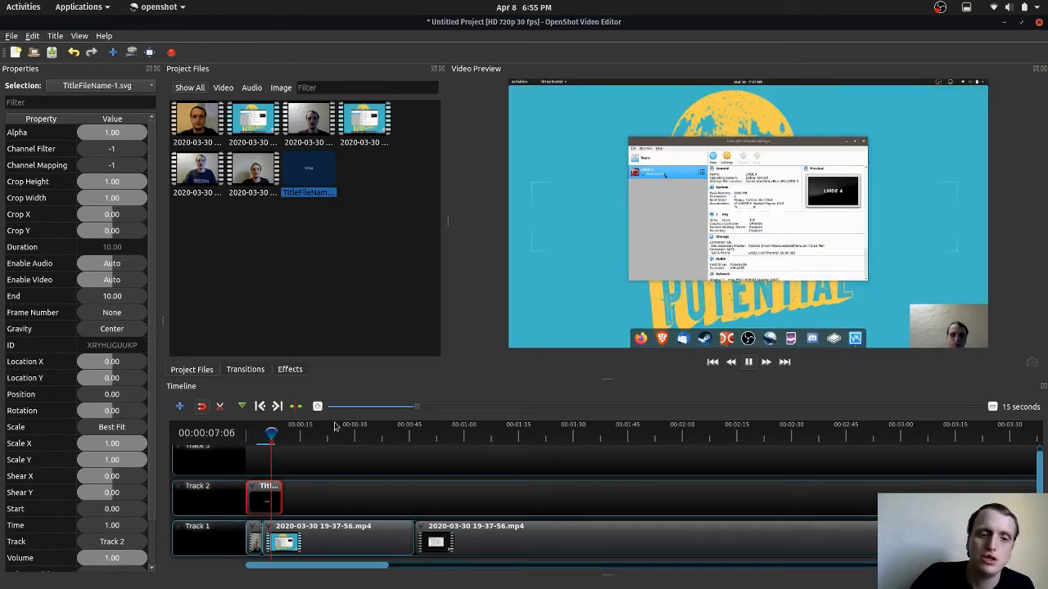
pyautogui.press('Home')
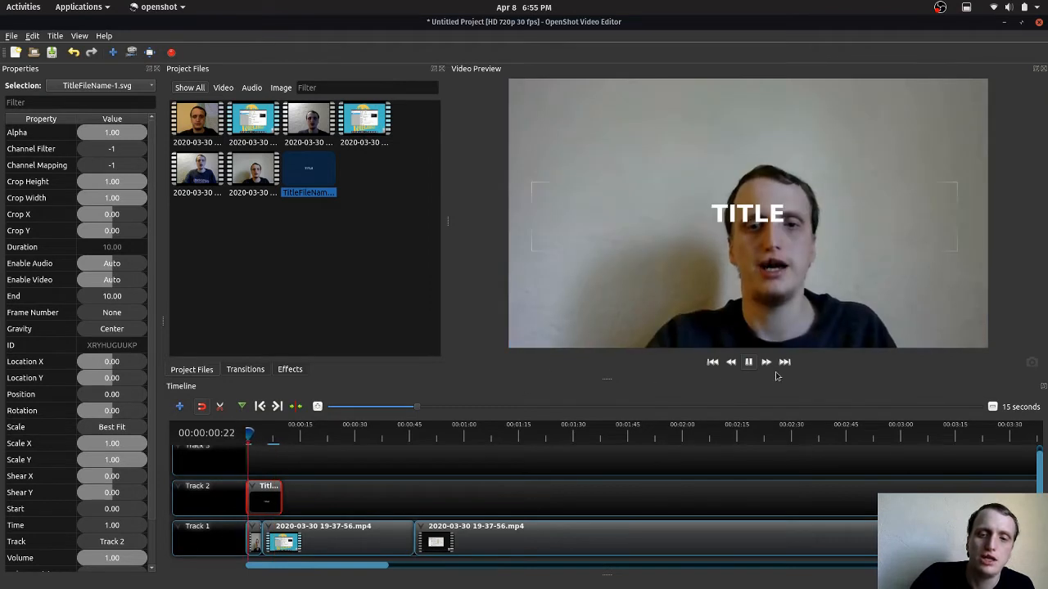
pyautogui.press('space')
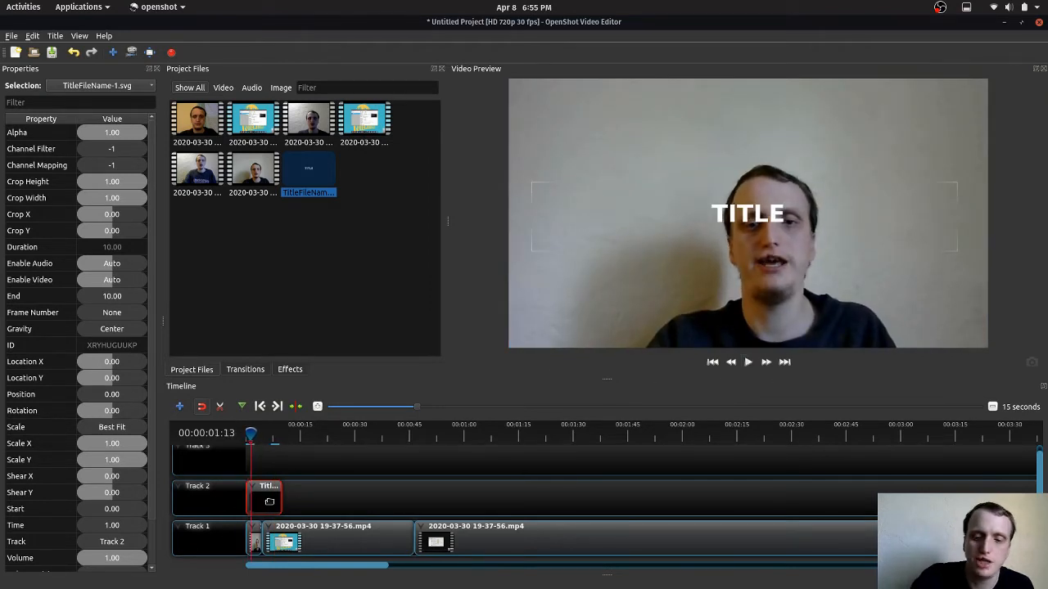
pyautogui.press('Delete')
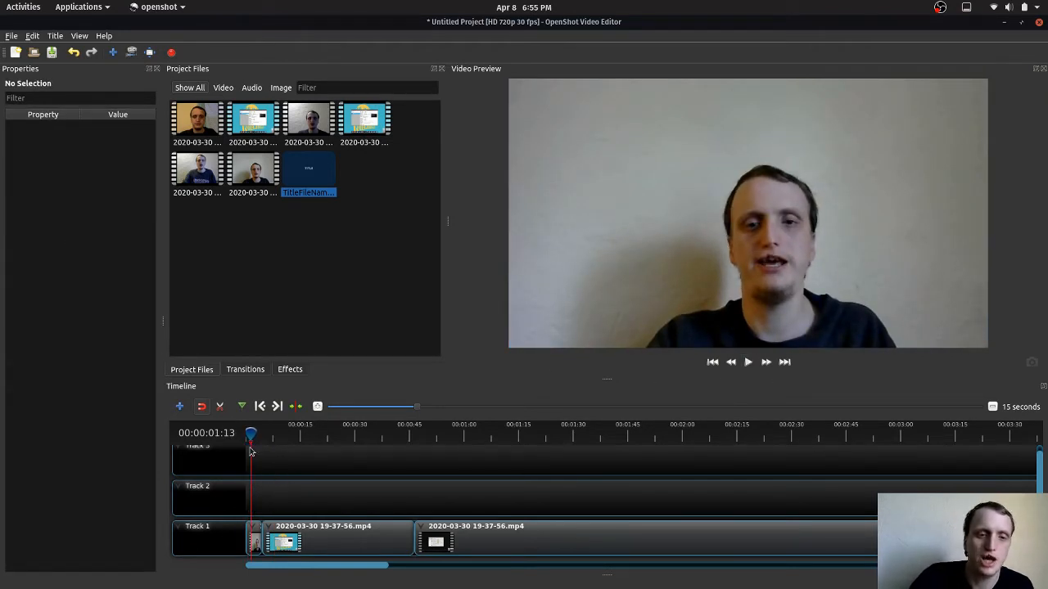
pyautogui.press('Home')
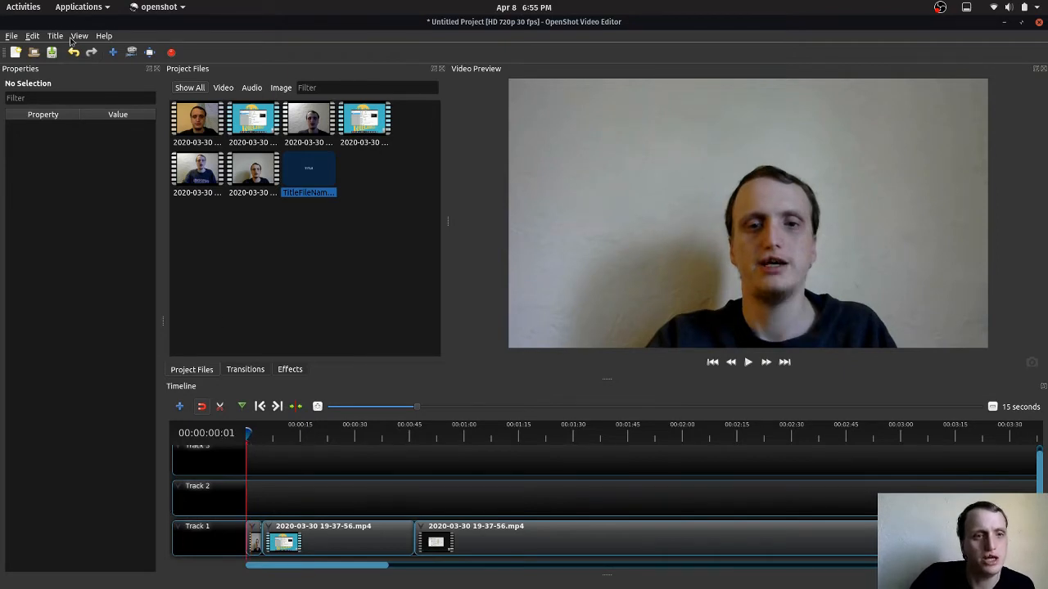
# - Open the animated title dialog to view the available templates
pyautogui.click(55, 36)
pyautogui.press('Down')
pyautogui.press('Return')
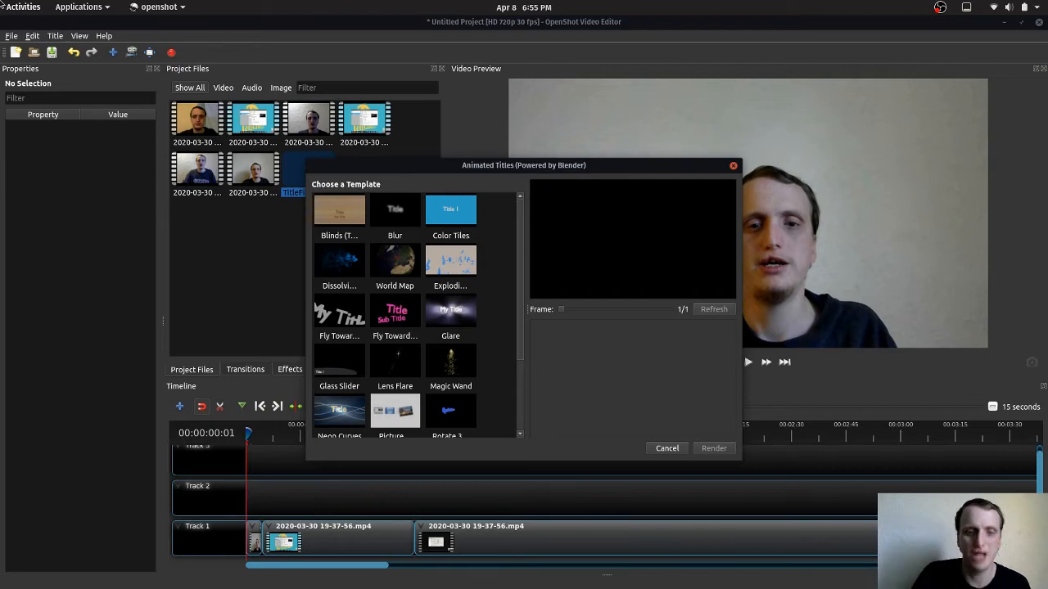
# - Search the installed applications for "bl" and launch Blender
pyautogui.press('super')
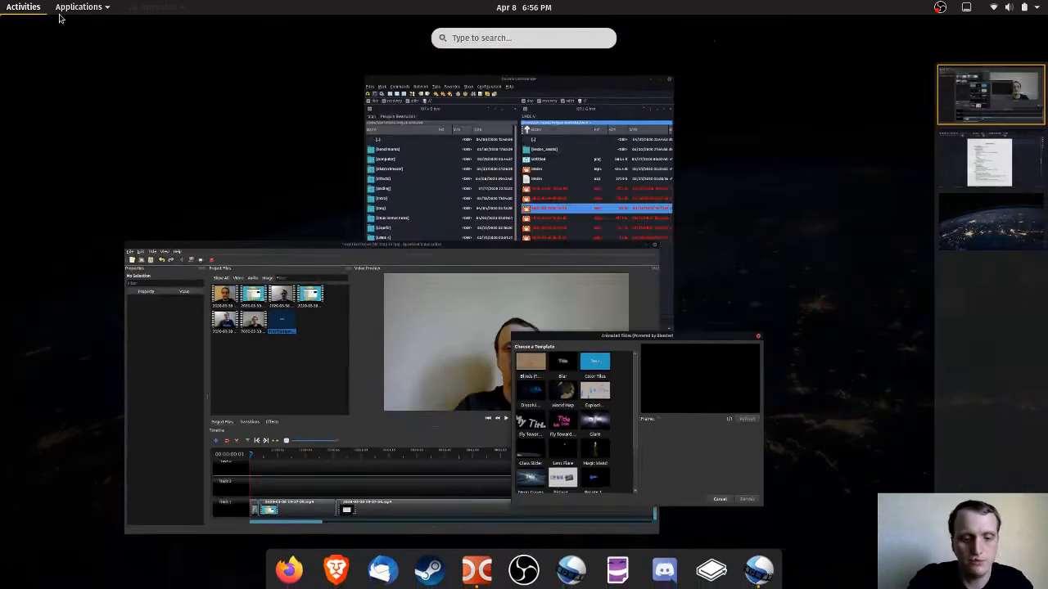
pyautogui.write('bl')
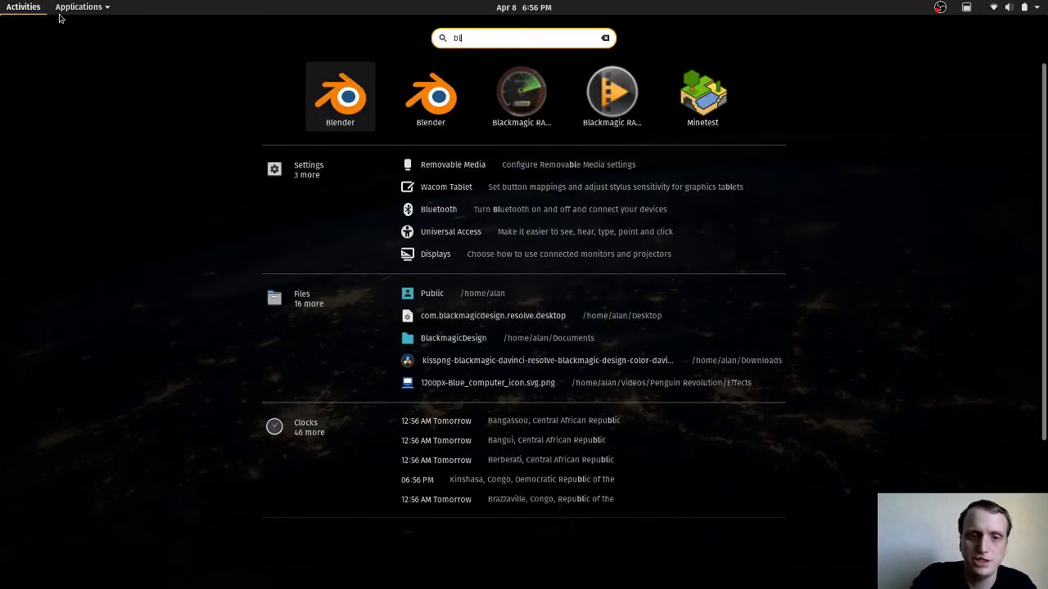
pyautogui.press('Right')
pyautogui.press('Left')
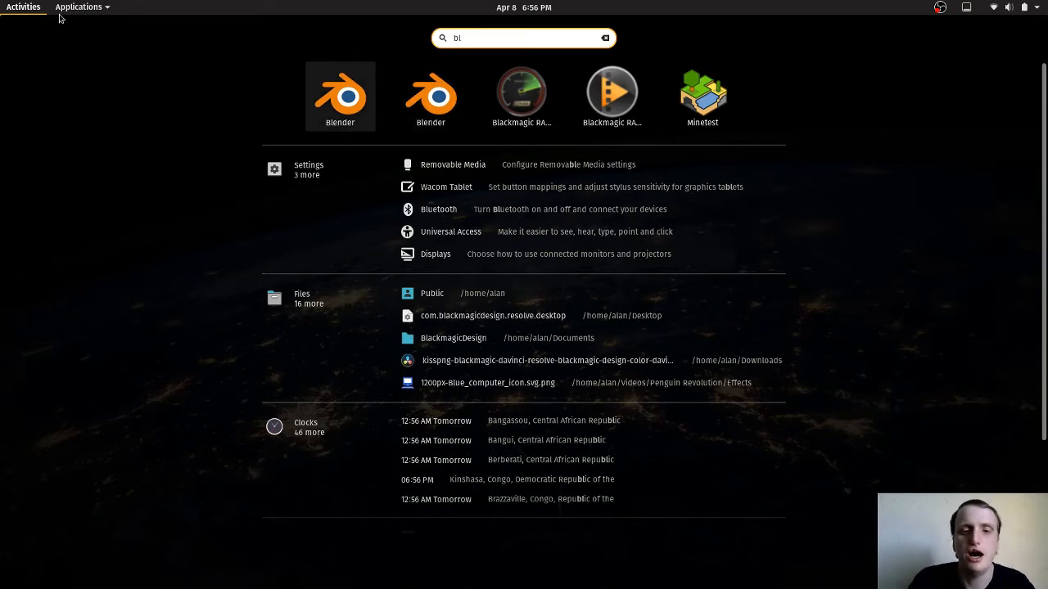
pyautogui.press('Return')
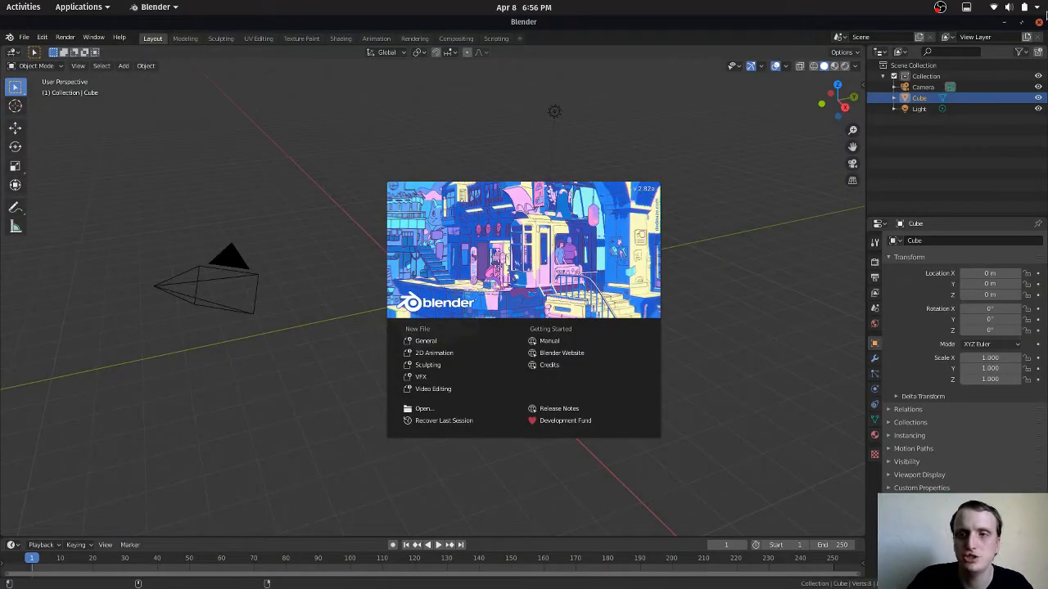
# - Close Blender, return to OpenShot and cancel the animated title dialog
pyautogui.click(1005, 23)
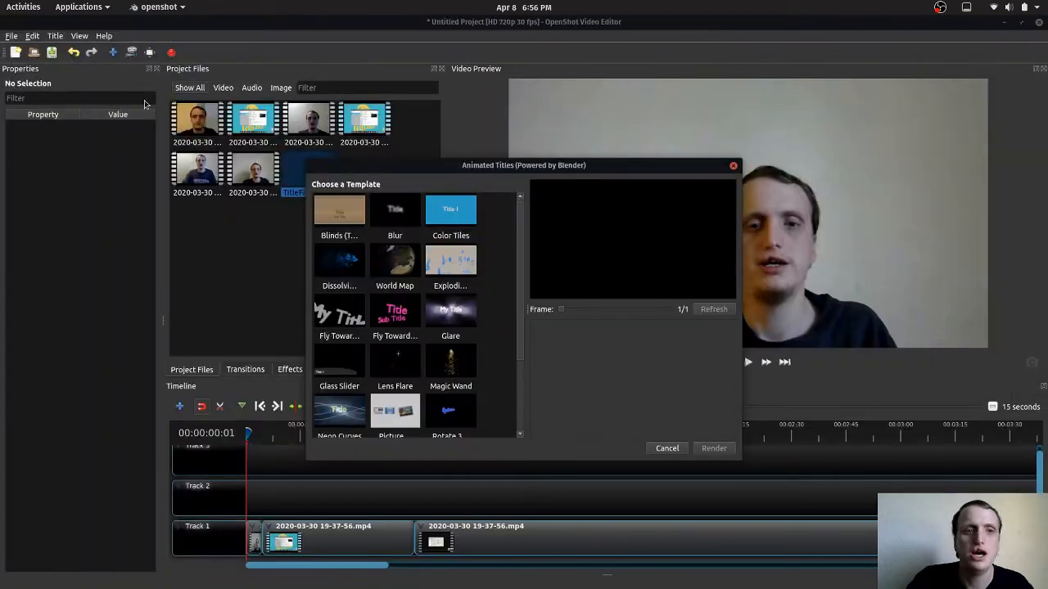
pyautogui.moveTo(131, 585)
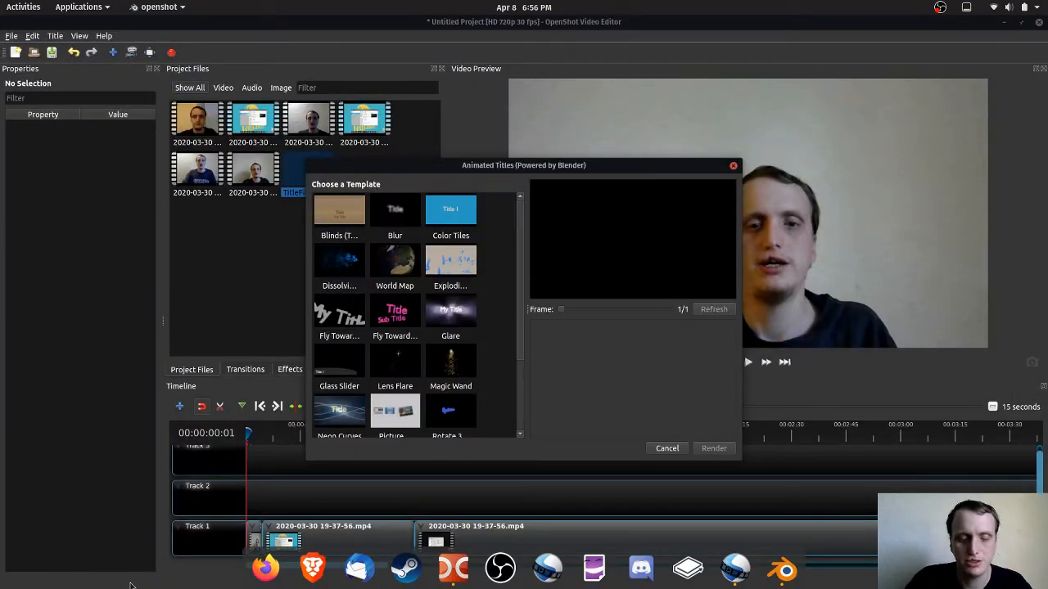
pyautogui.press('super')
pyautogui.click(770, 302)
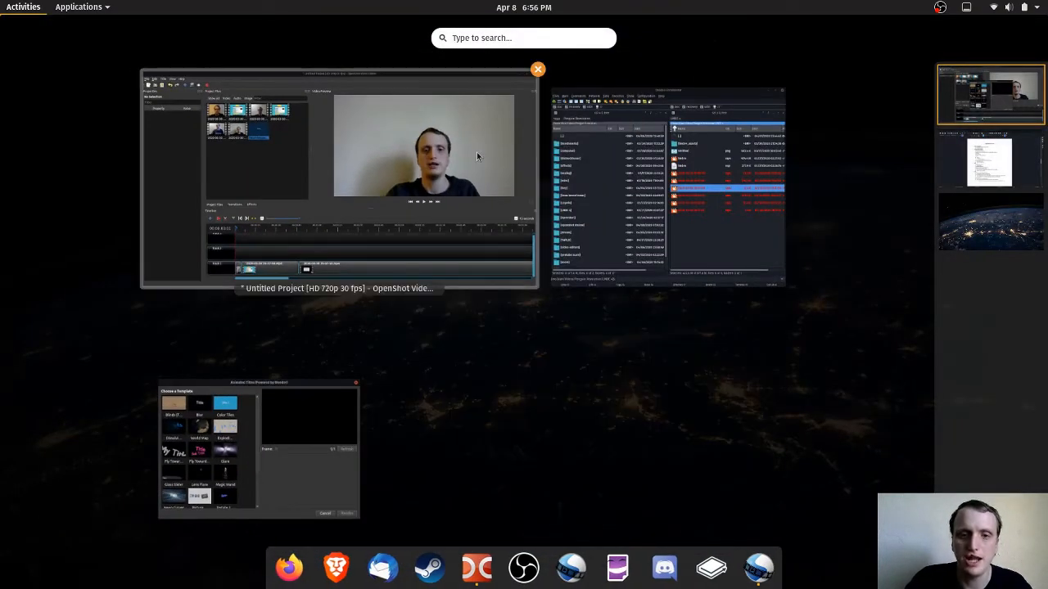
pyautogui.click(476, 151)
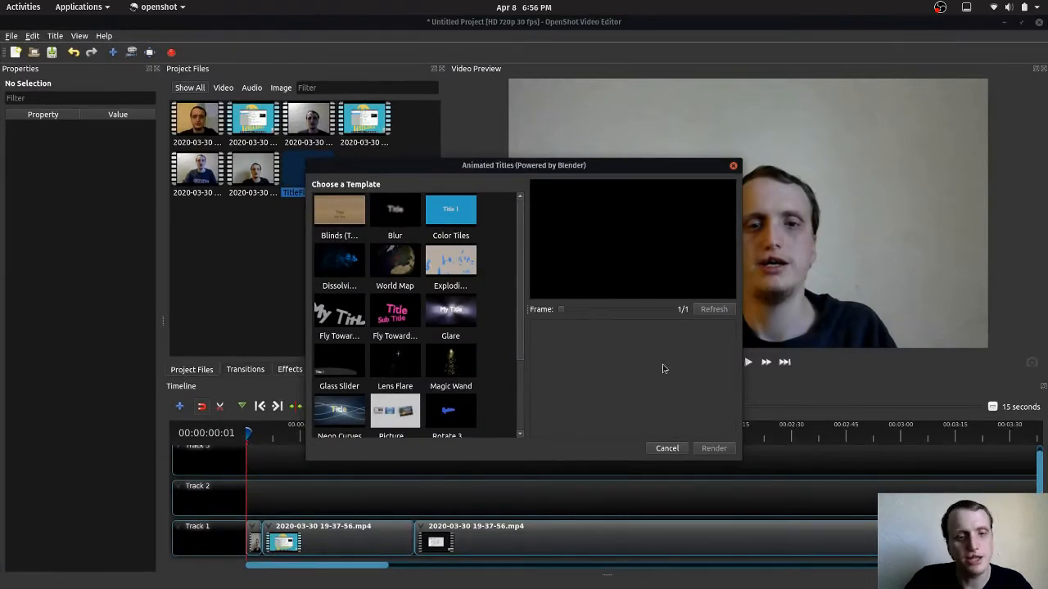
pyautogui.click(665, 449)
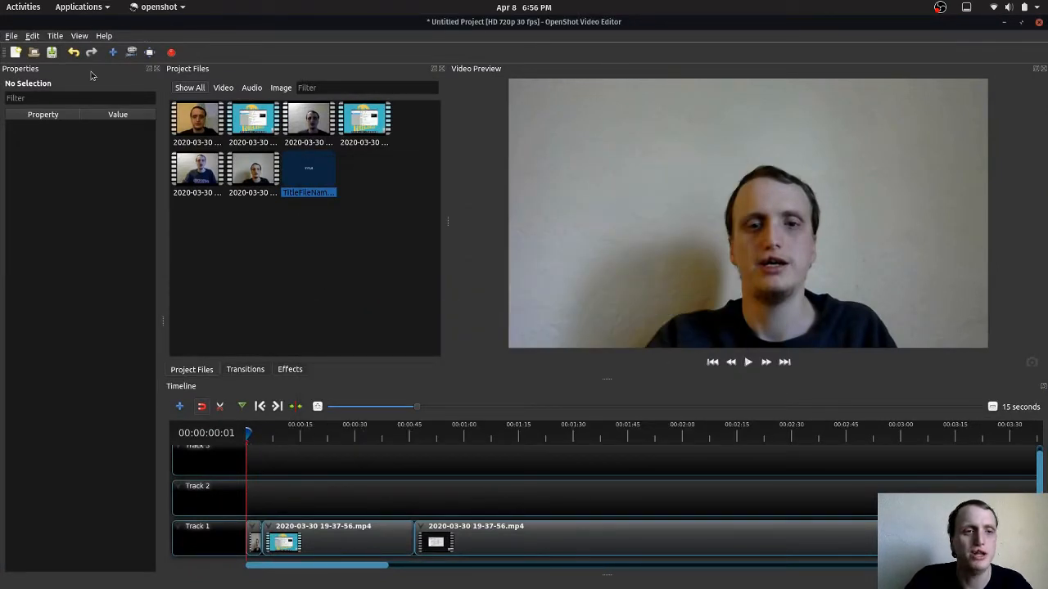
# - Check the Blender command path in the general preferences
pyautogui.click(32, 36)
pyautogui.click(74, 92)
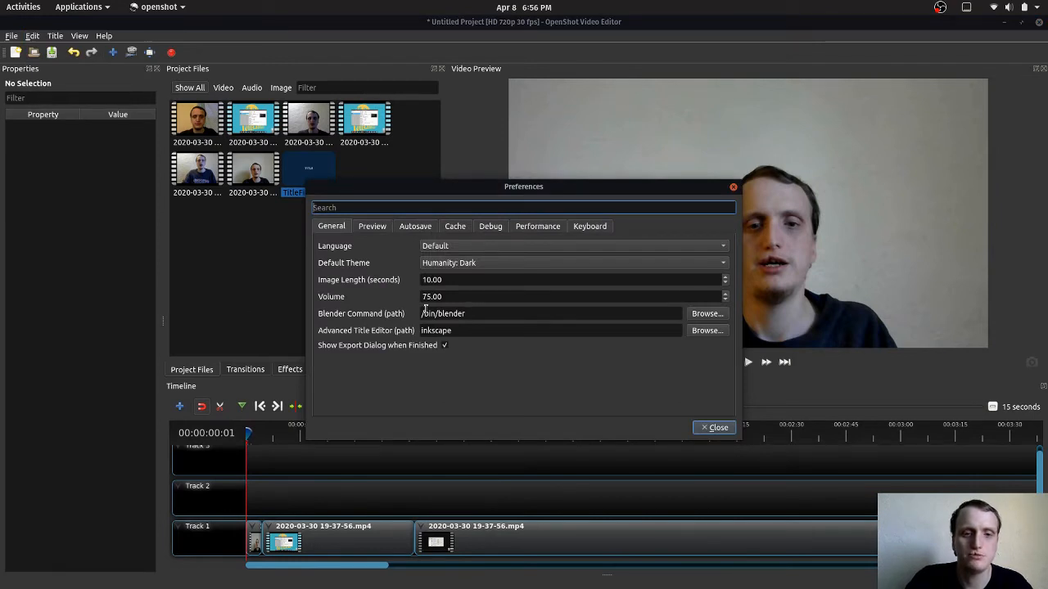
pyautogui.moveTo(467, 311); pyautogui.dragTo(395, 309)
pyautogui.click(475, 313)
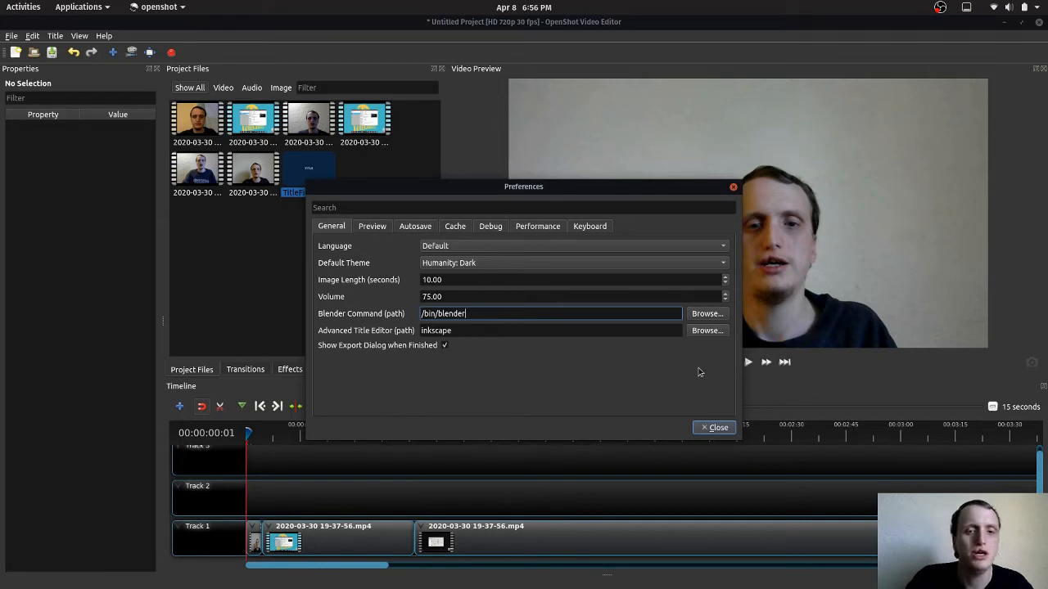
pyautogui.click(702, 429)
# - Render an animated title reading "My Title" from the single-title Fly Towards template, keeping its default file name and settings
pyautogui.click(54, 35)
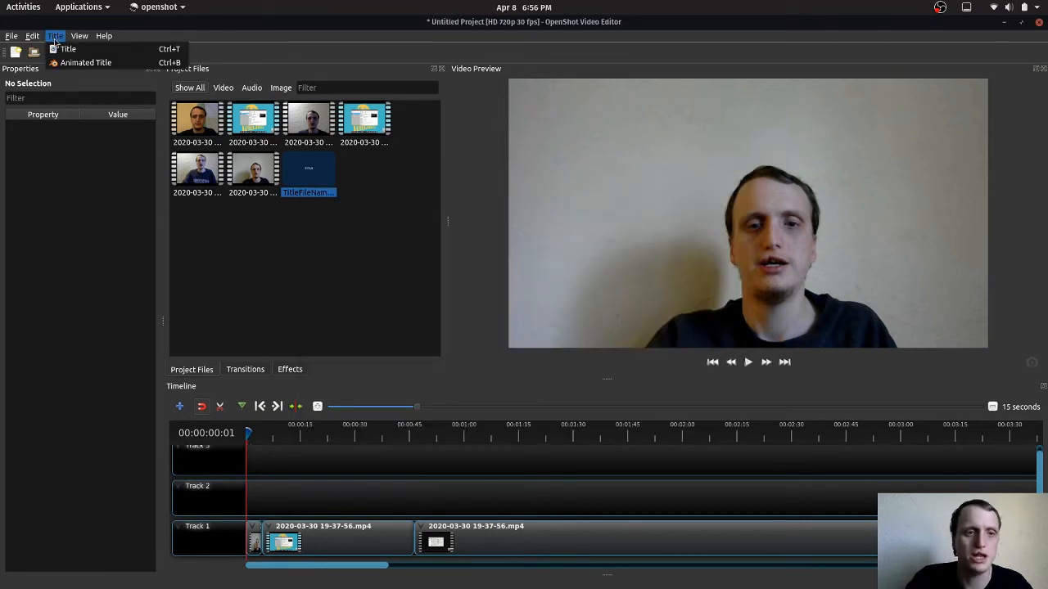
pyautogui.click(82, 66)
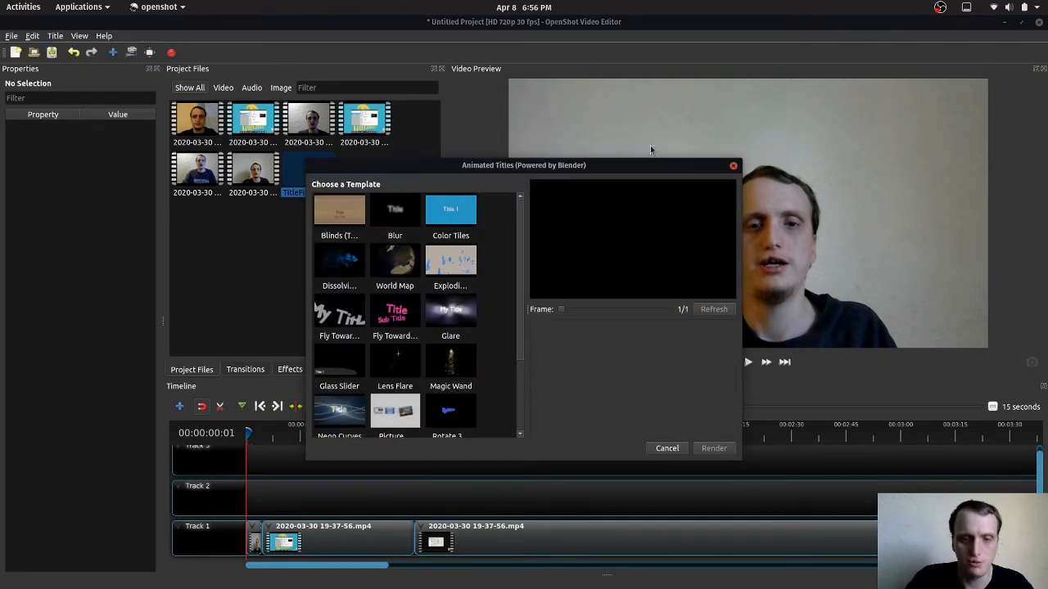
pyautogui.click(345, 313)
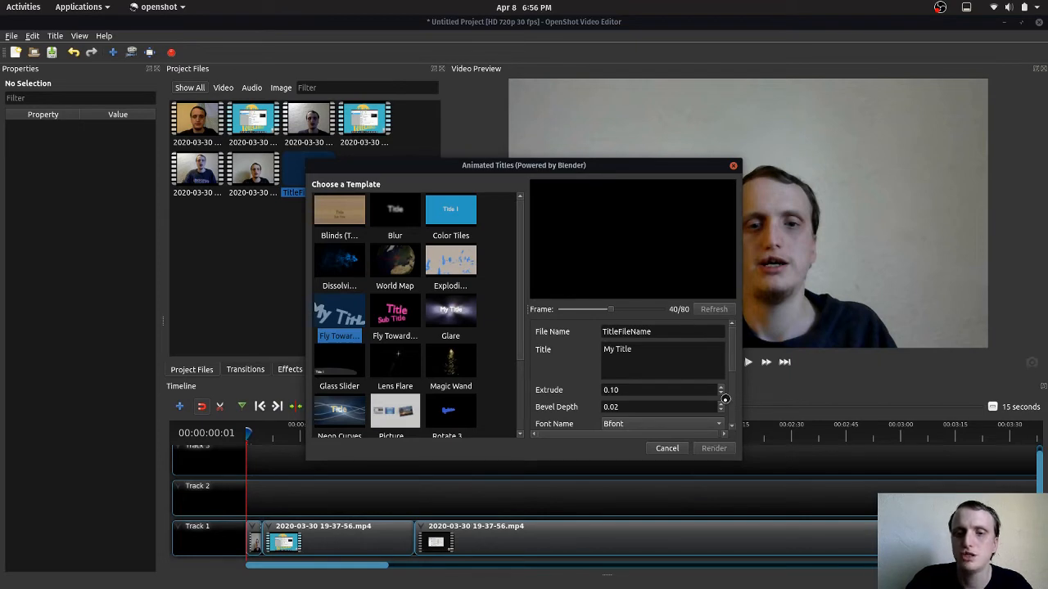
pyautogui.click(725, 451)
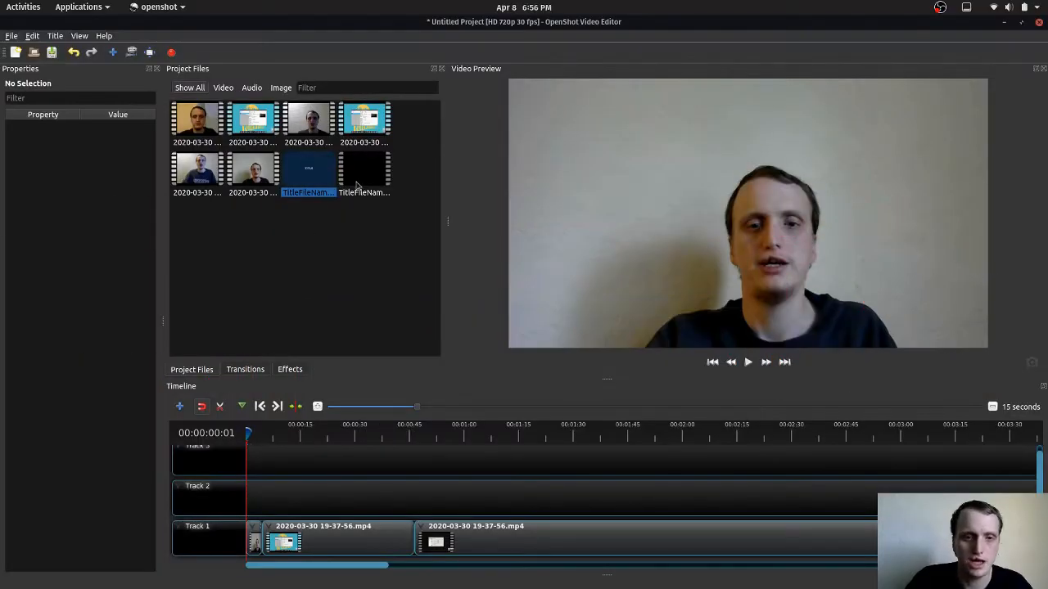
# - Place the animated title on Track 2 at 46.40 seconds, over the start of the third clip, and play its preview
pyautogui.moveTo(356, 187); pyautogui.dragTo(254, 498)
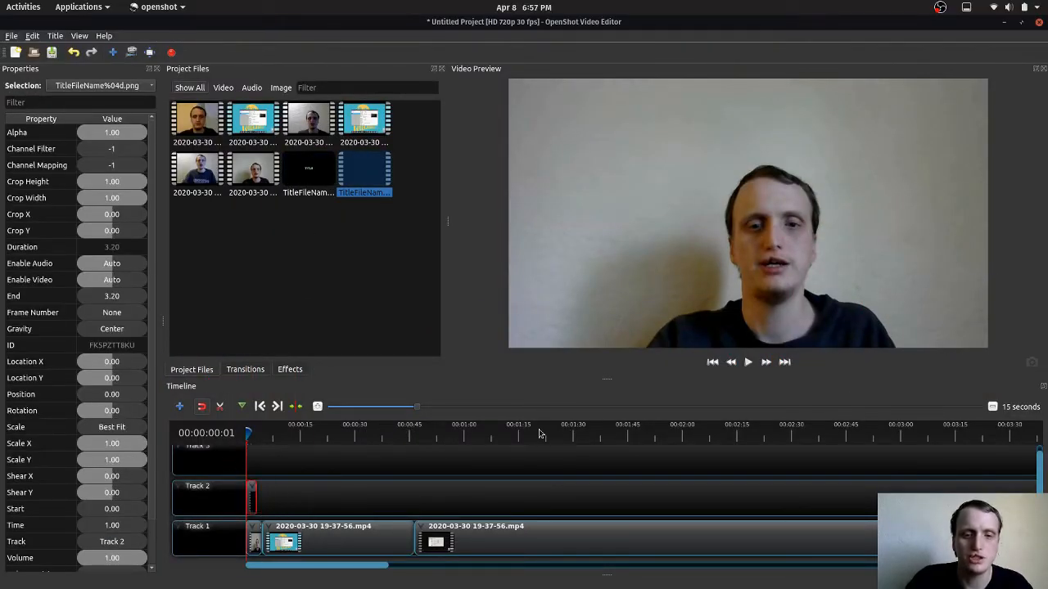
pyautogui.click(748, 362)
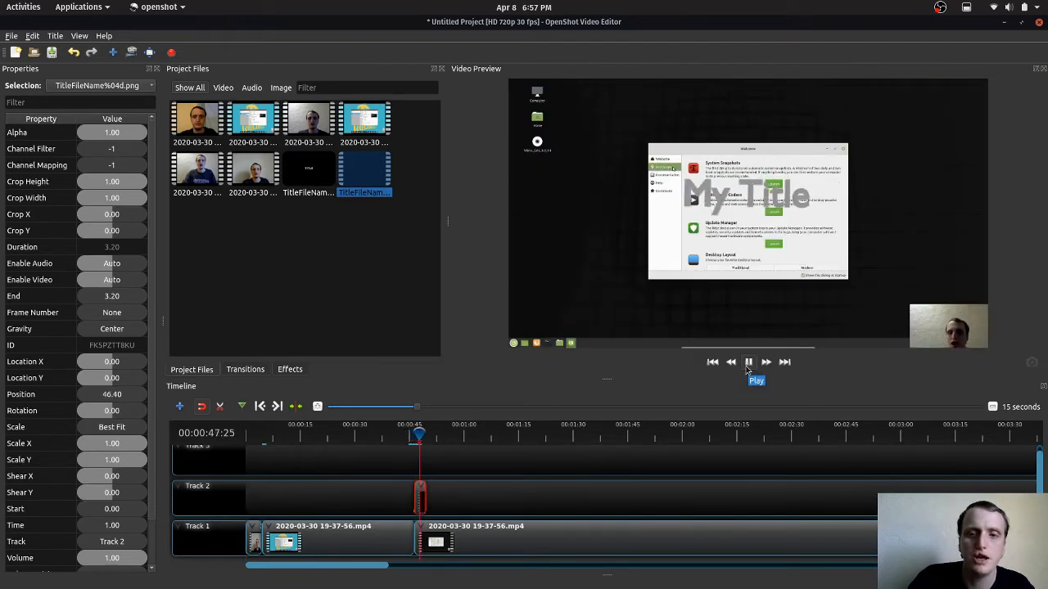
pyautogui.click(746, 367)
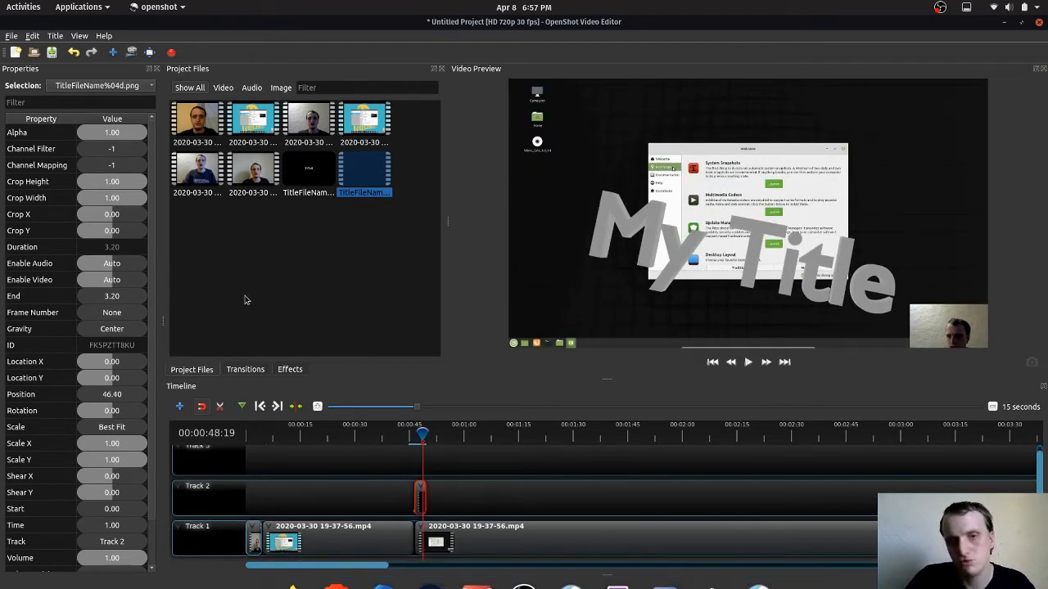
# - Delete the animated title clip from Track 2 and remove both the animated and static title files from the project
pyautogui.press('Delete')
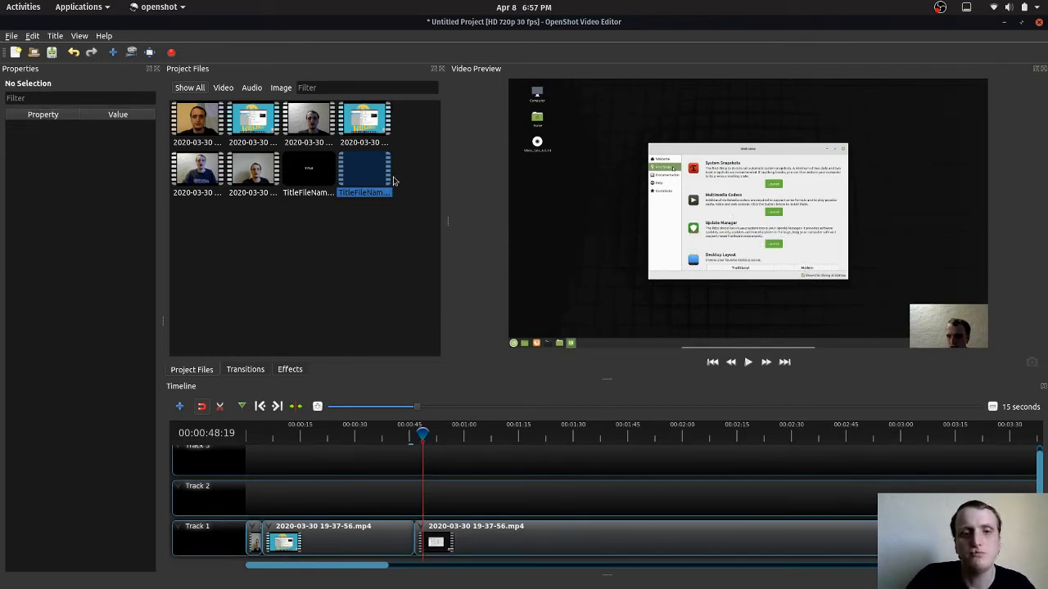
pyautogui.rightClick(345, 169)
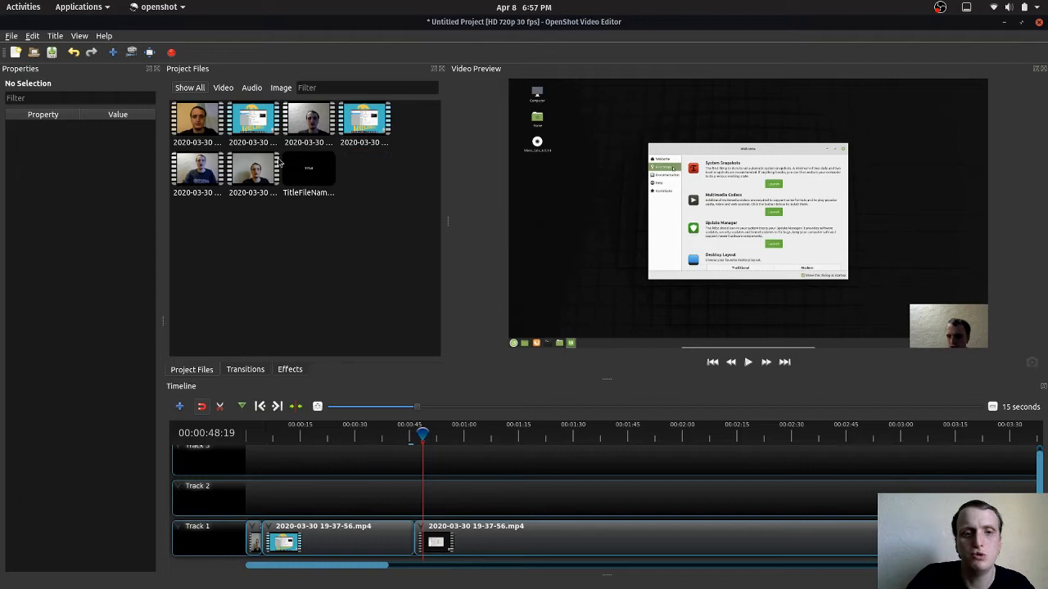
pyautogui.rightClick(321, 180)
pyautogui.click(360, 298)
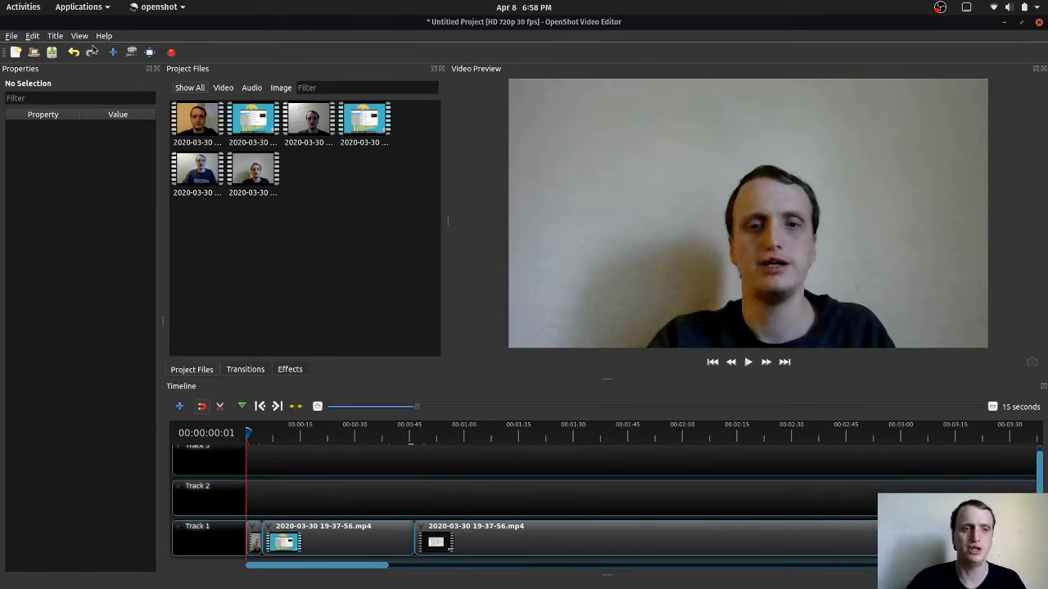
# - Check the hardware decoder mode options in the performance preferences, keeping Linux VA-API, and close the preferences
pyautogui.click(34, 37)
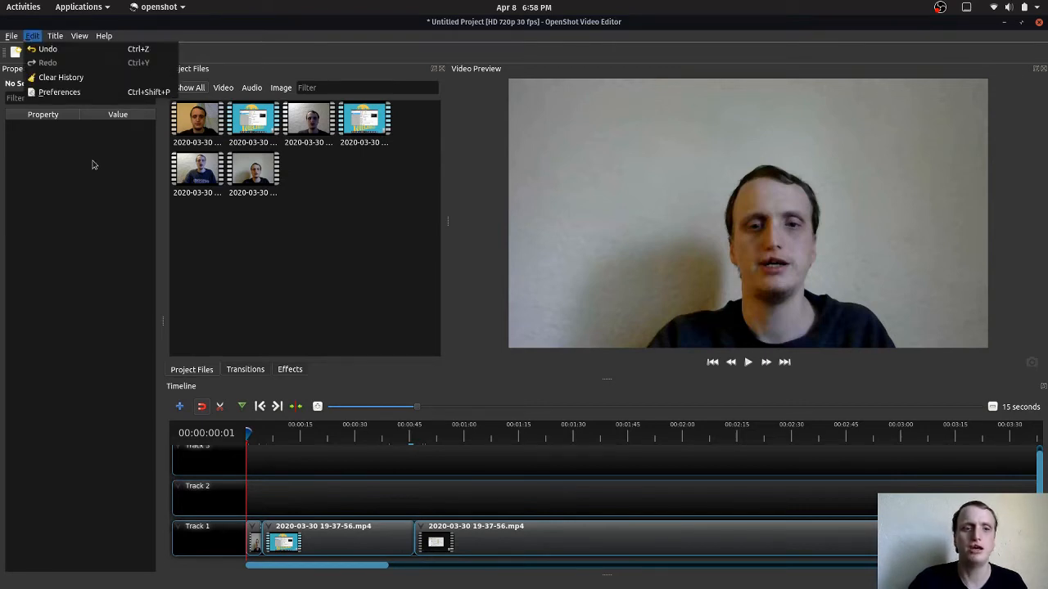
pyautogui.click(96, 98)
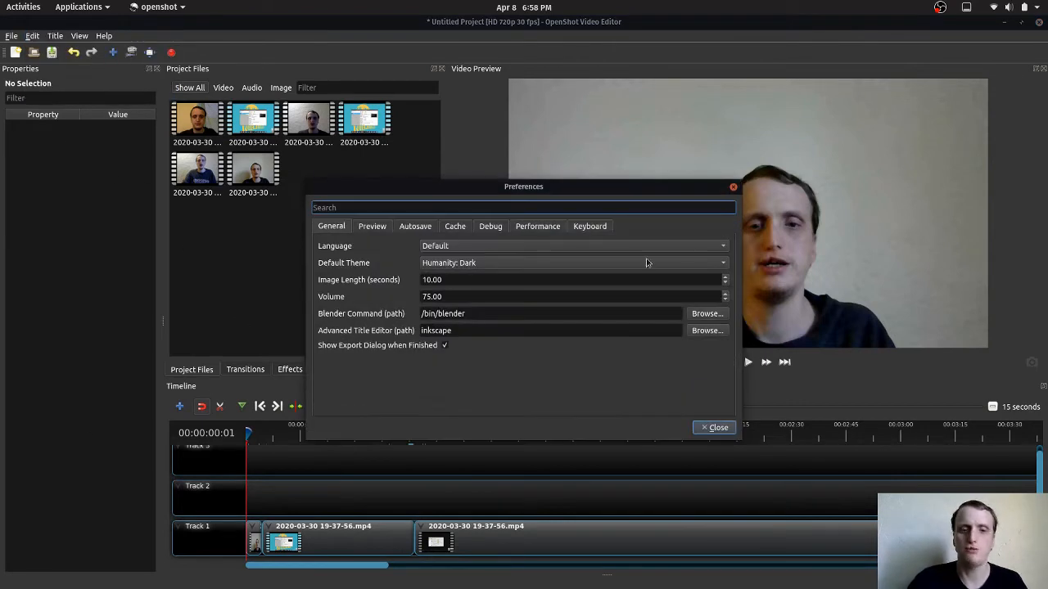
pyautogui.click(516, 229)
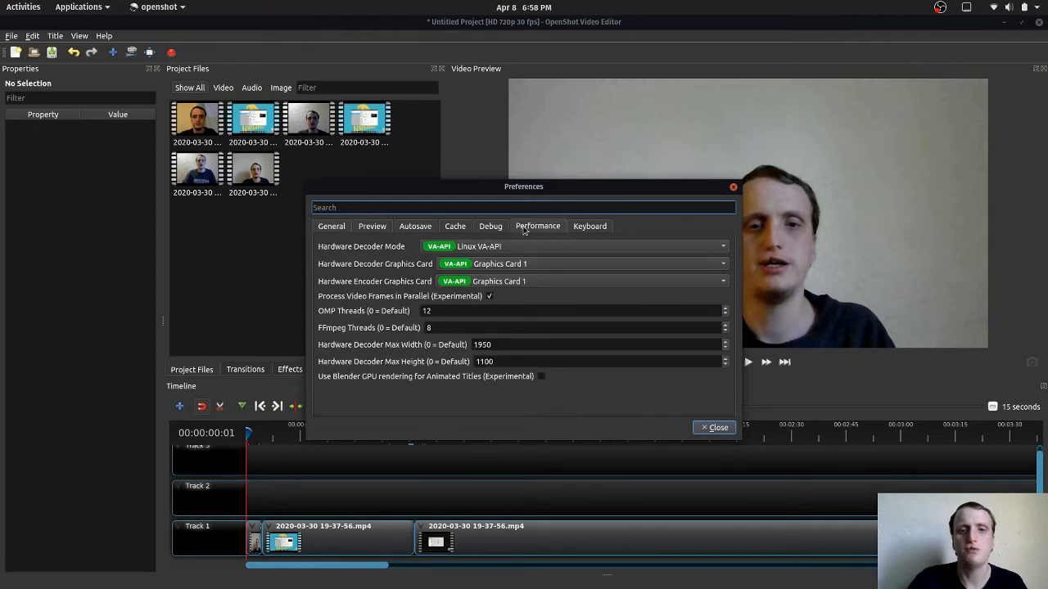
pyautogui.click(468, 248)
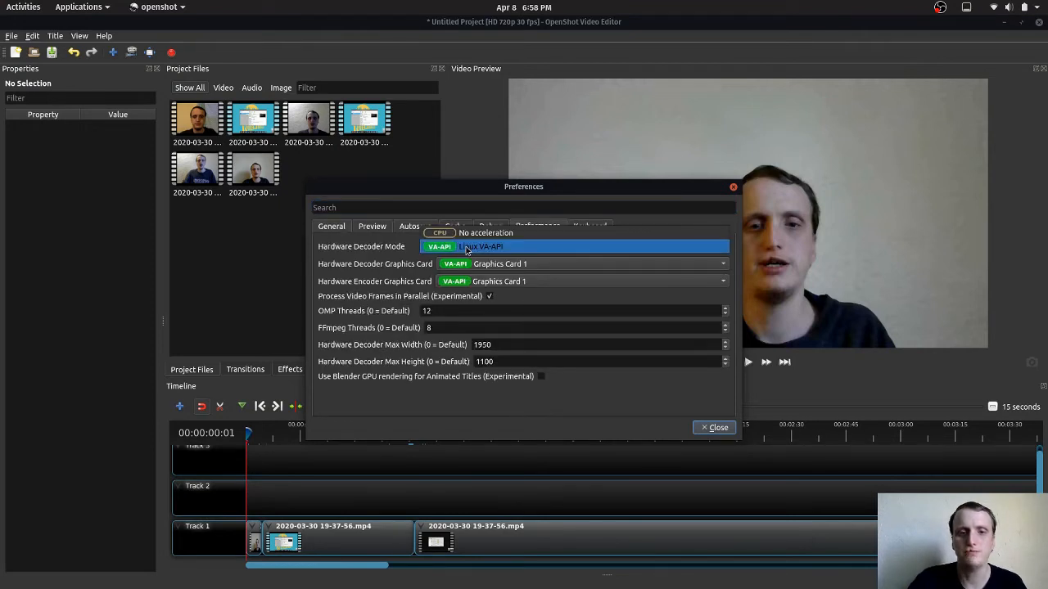
pyautogui.click(467, 248)
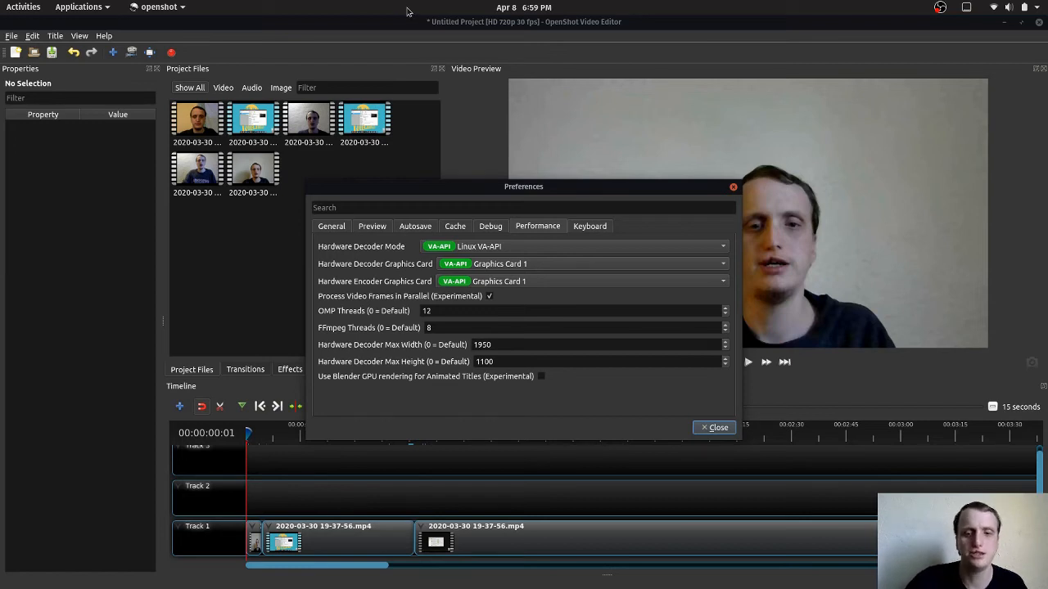
pyautogui.click(714, 427)
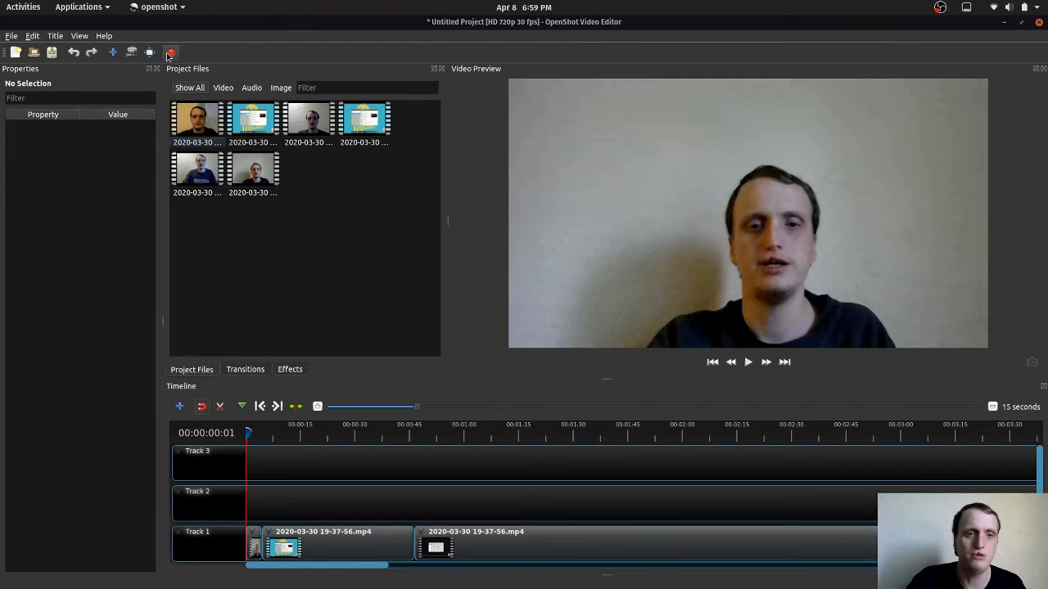
# - Open the video export settings and set the target format to the NVENC-accelerated MP4 (h.264 nv)
pyautogui.click(170, 52)
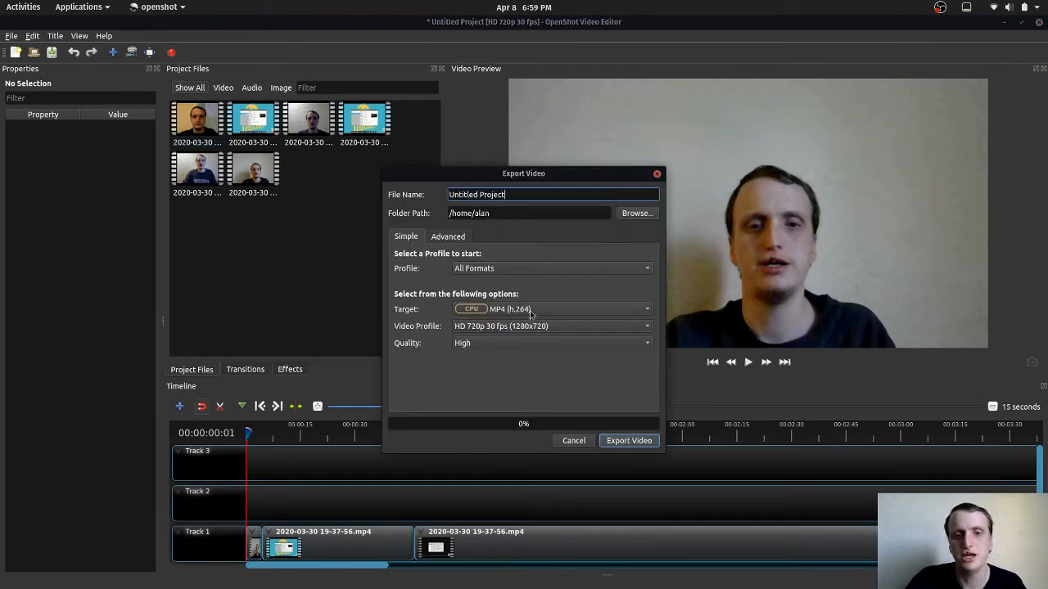
pyautogui.click(529, 310)
pyautogui.click(480, 288)
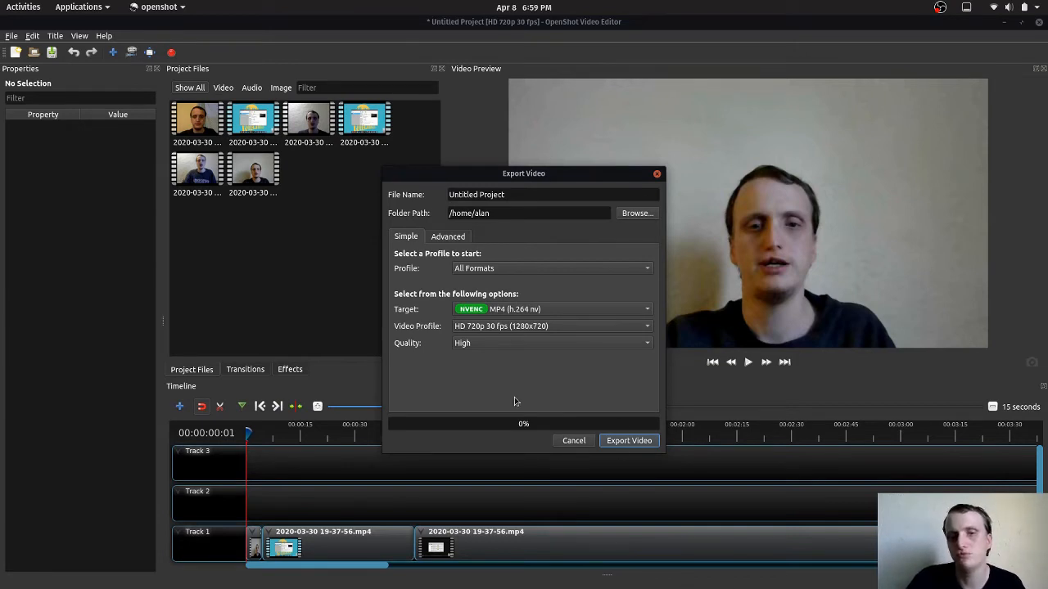
# - Try the MP4 (h.264 va) and MP4 (Xvid) export targets, and return the target to MP4 (h.264 nv)
pyautogui.click(481, 305)
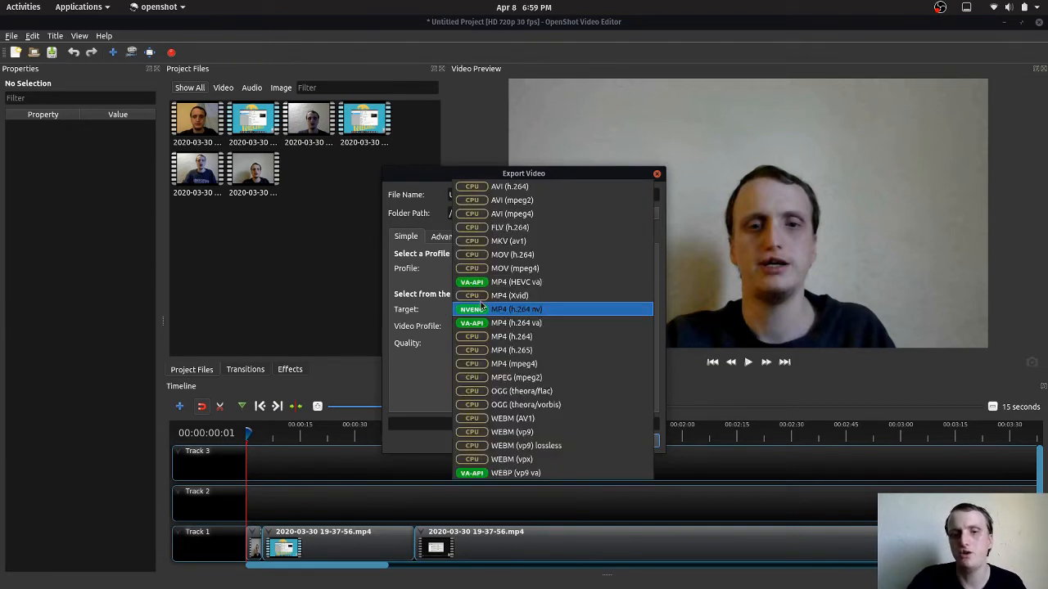
pyautogui.click(488, 333)
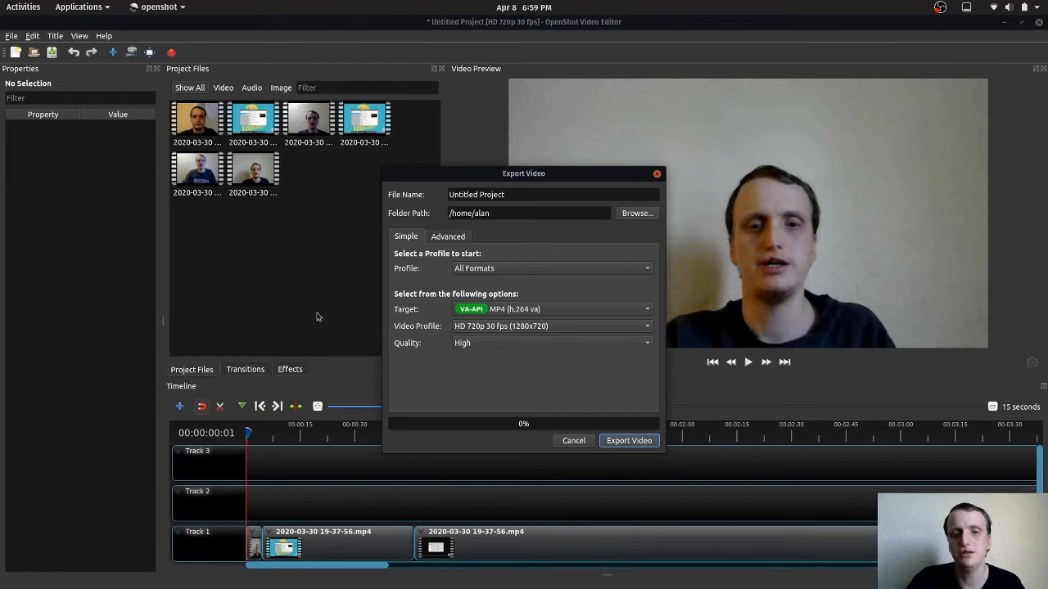
pyautogui.click(569, 309)
pyautogui.click(526, 284)
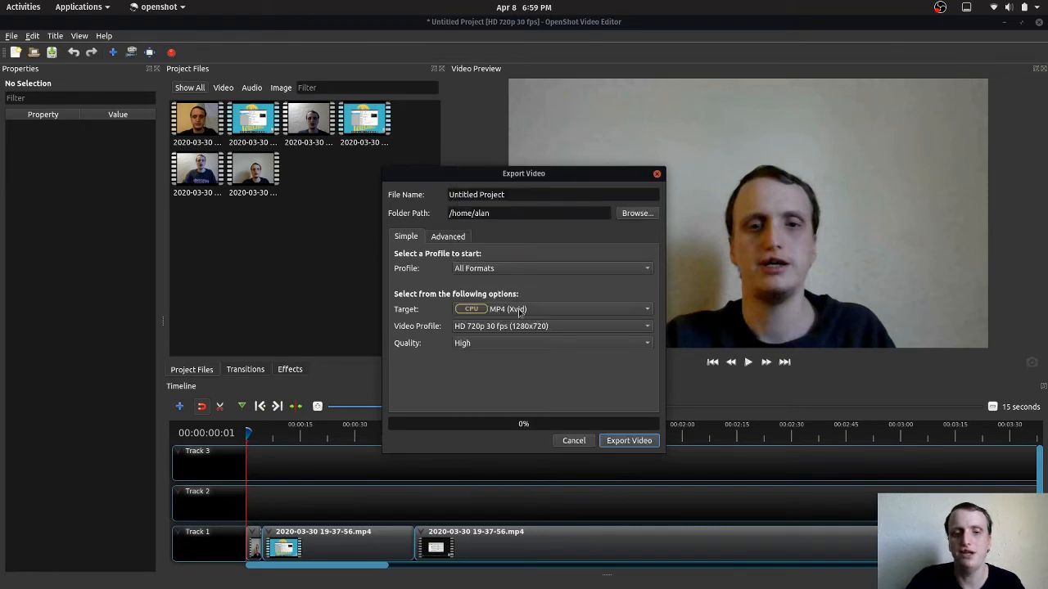
pyautogui.click(512, 309)
pyautogui.click(556, 321)
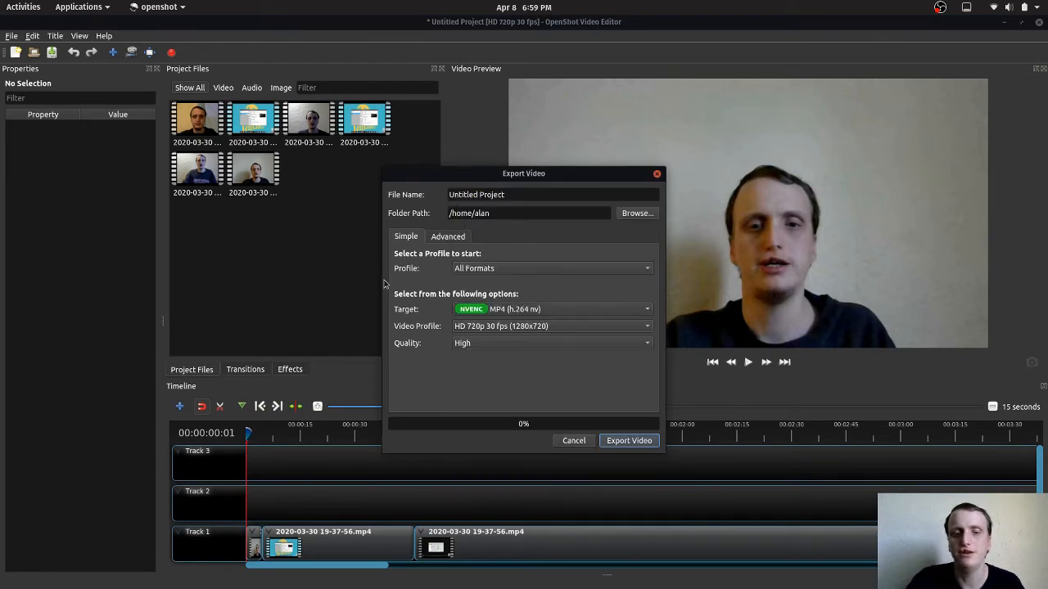